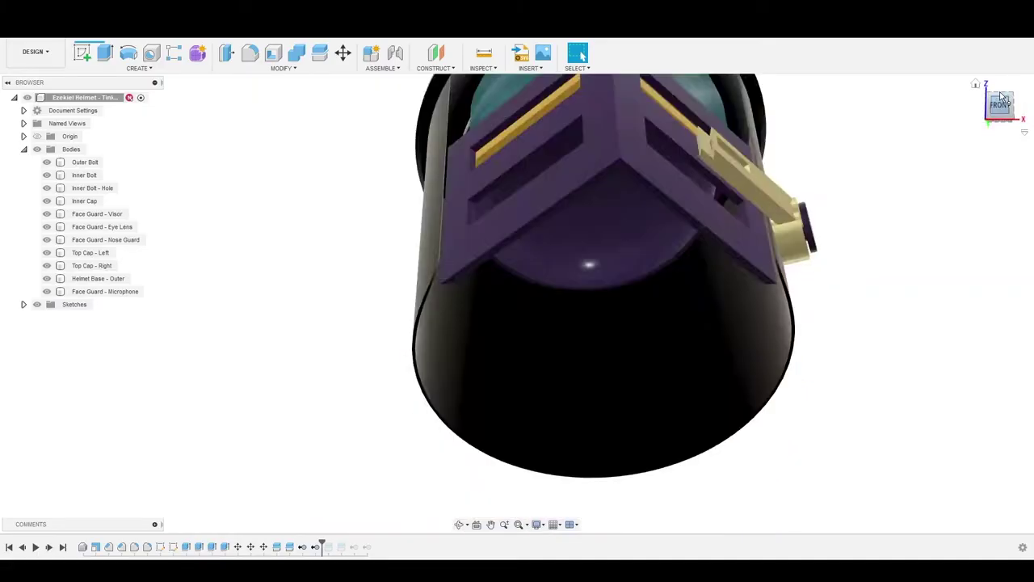
Orbit the helmet through the home, front, back, side and top views to inspect it
click(977, 84)
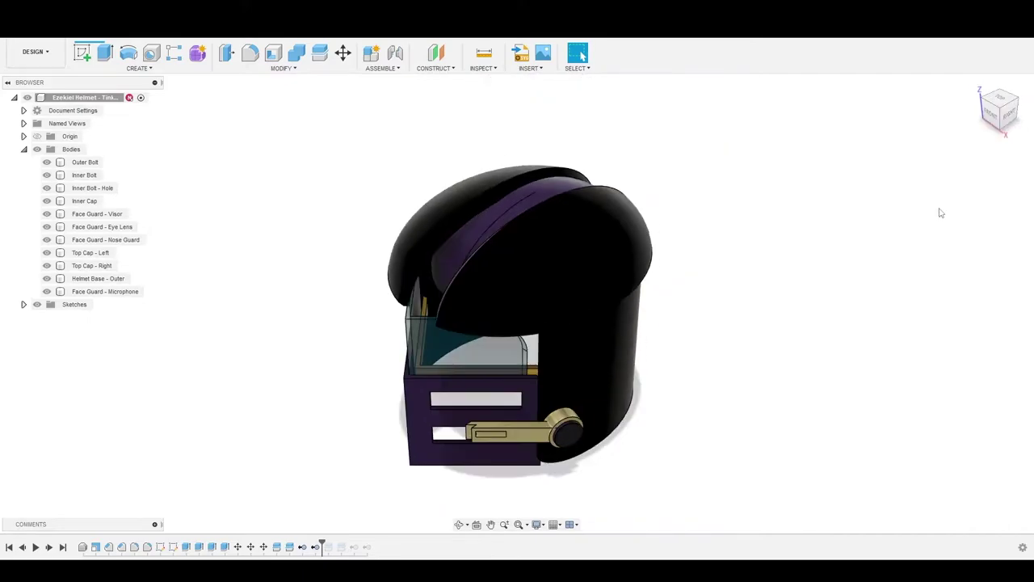
click(992, 117)
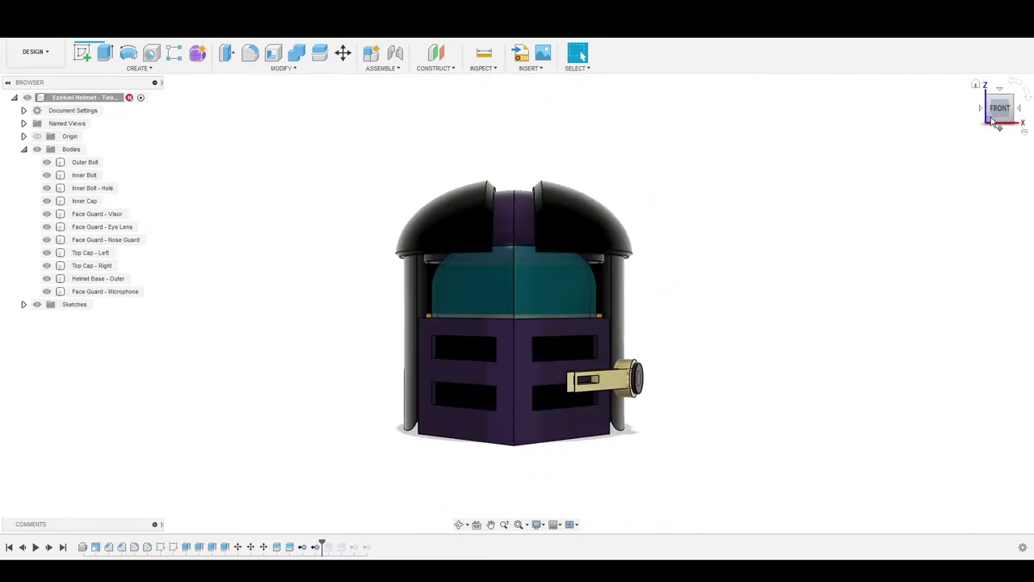
click(981, 110)
click(981, 110)
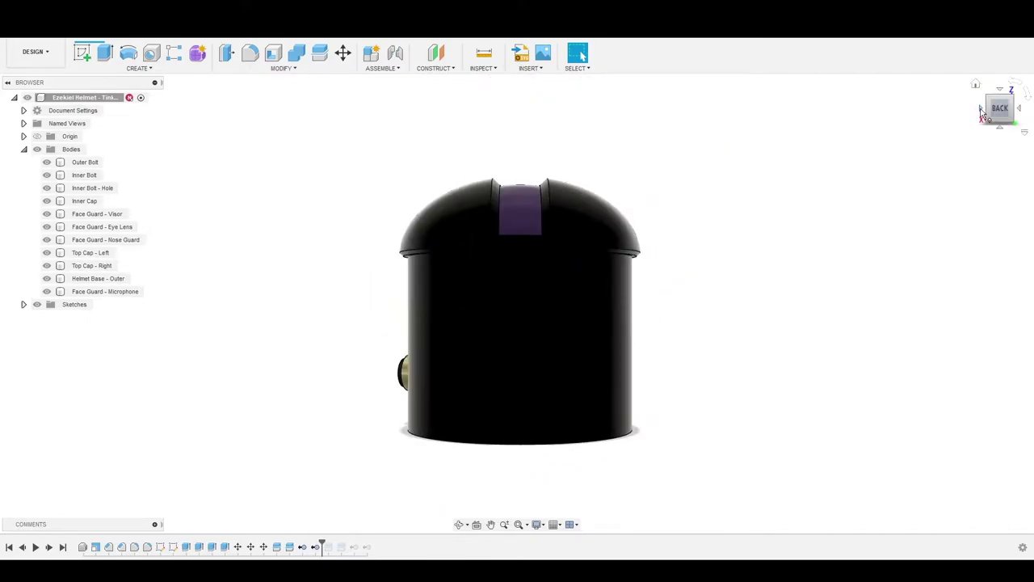
click(981, 110)
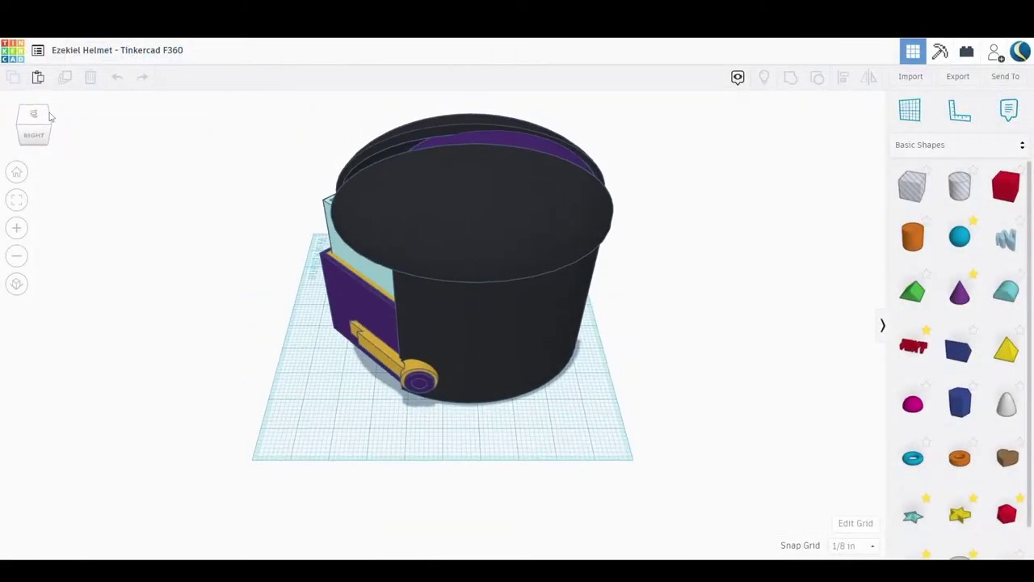
click(49, 117)
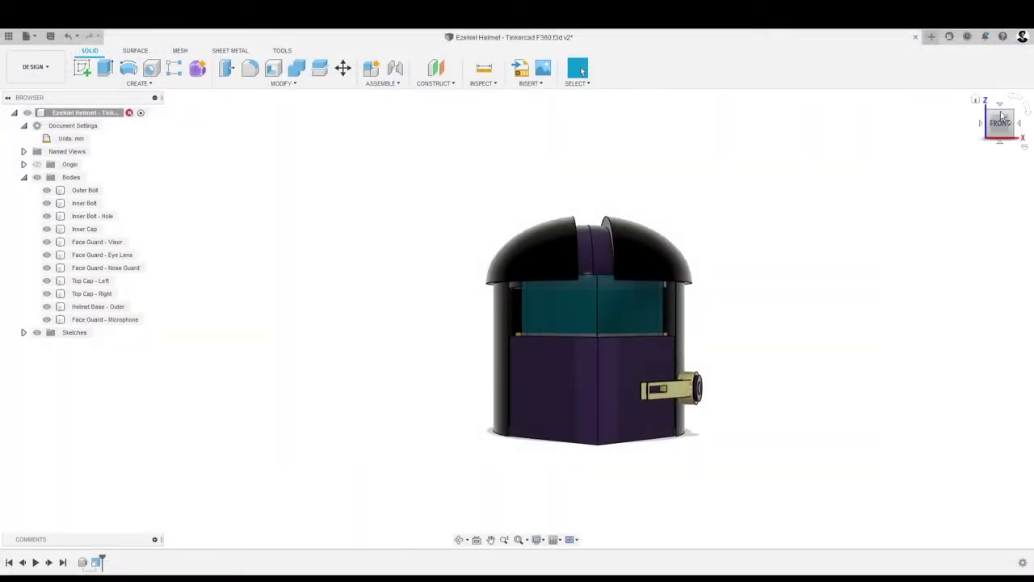
click(999, 123)
click(1016, 129)
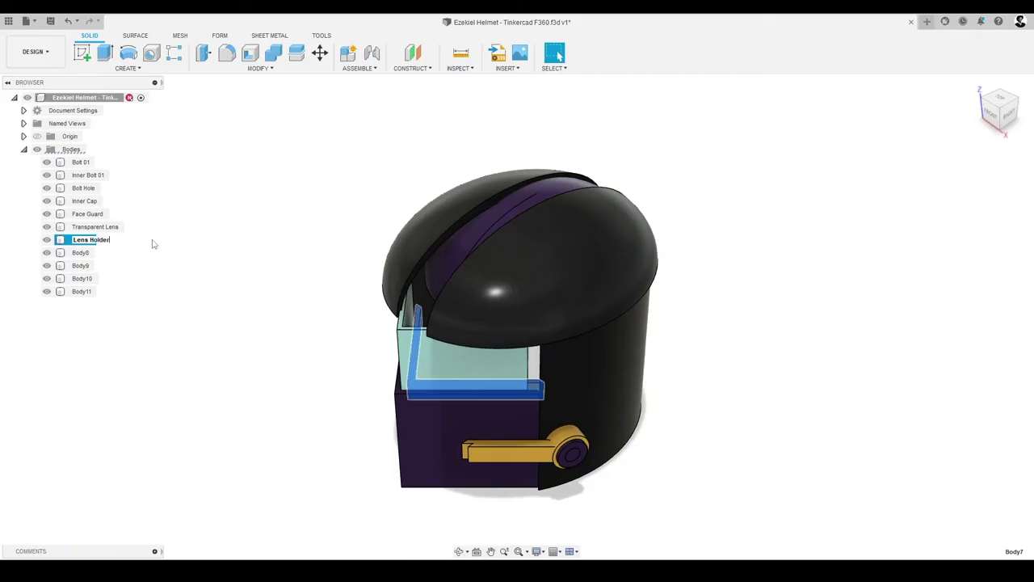
Rename Body8 to 'Outer Cap - Left' and Body9 to 'Outer Cap - Right', and begin renaming Body10
double_click(150, 252)
text(Outer Cap - Left)
double_click(129, 266)
text(Outer Cap - Right)
double_click(122, 278)
Name Body10 'Outer Cap - Top' and draw the upper rectangular vent outline on the face guard
text(Outer Cap - Top)
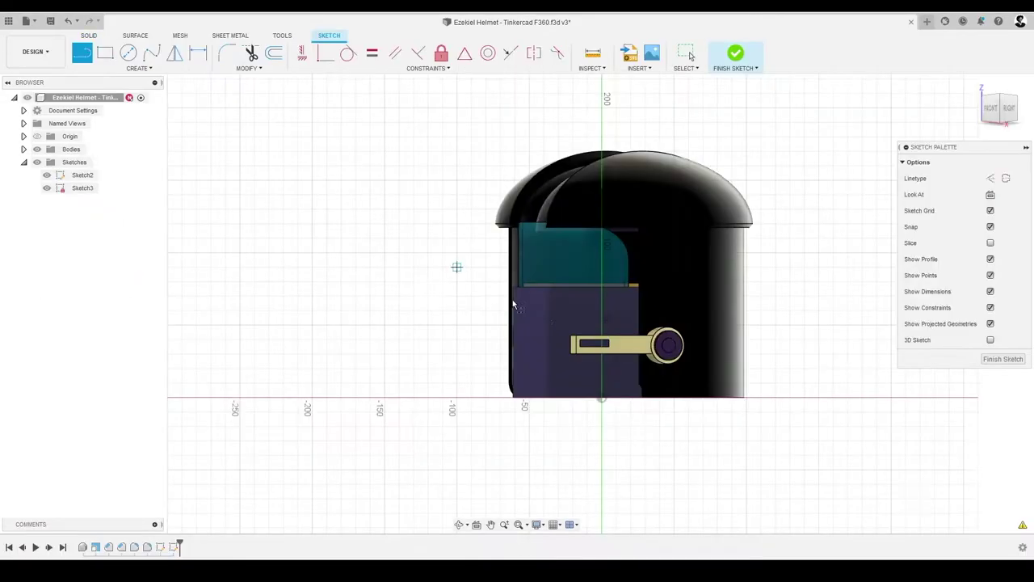
scroll(457, 266, up, 5)
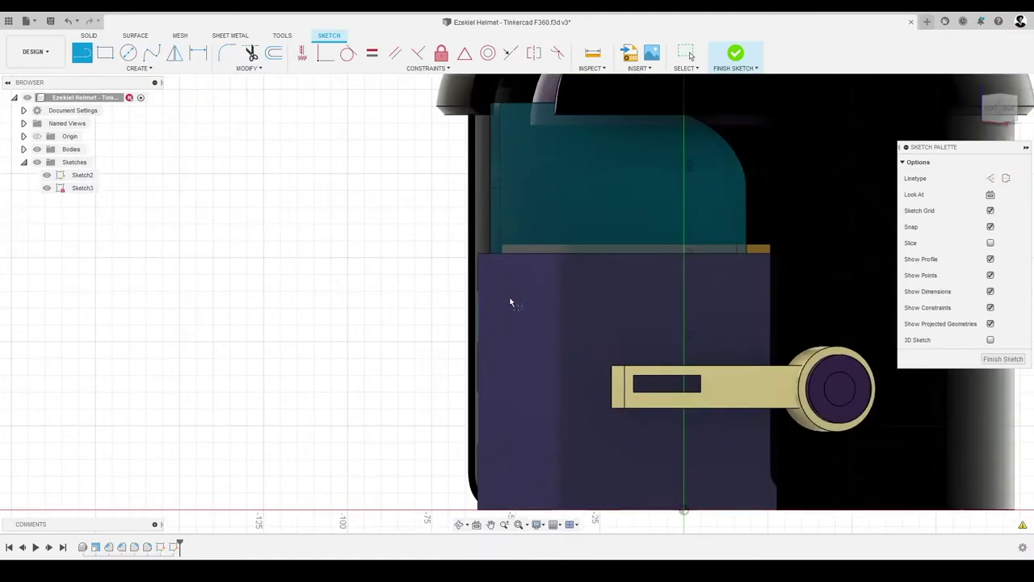
click(735, 293)
click(535, 292)
click(534, 341)
click(734, 341)
click(734, 292)
Draw the lower rectangular vent outline below it and finish the sketch
click(532, 393)
click(533, 440)
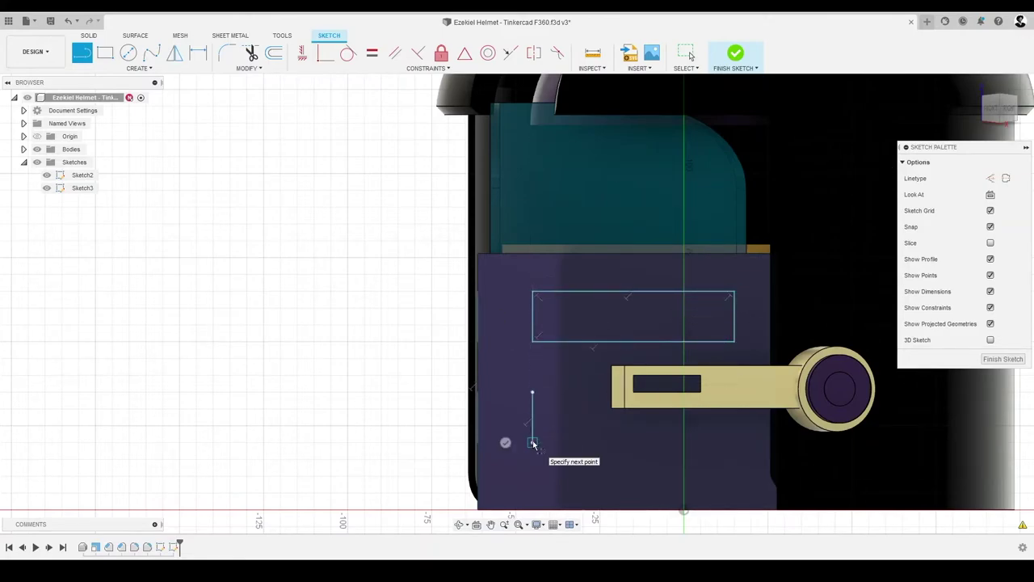
click(734, 441)
click(735, 393)
click(533, 393)
click(1003, 359)
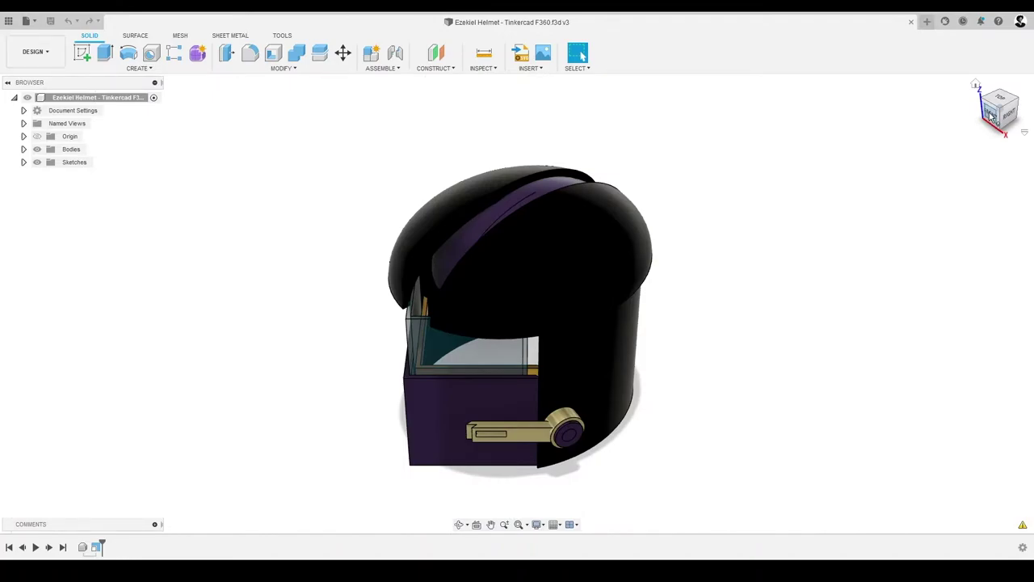
click(991, 117)
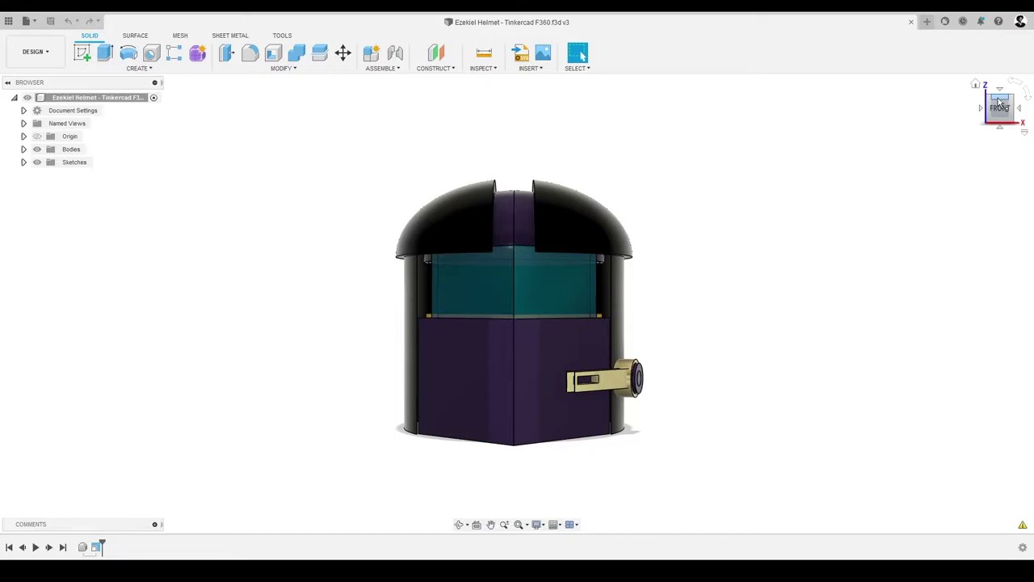
mouse_move(999, 102)
mouse_down()
mouse_move(1010, 131)
mouse_move(998, 130)
mouse_move(987, 113)
mouse_move(1018, 113)
mouse_up()
click(1019, 110)
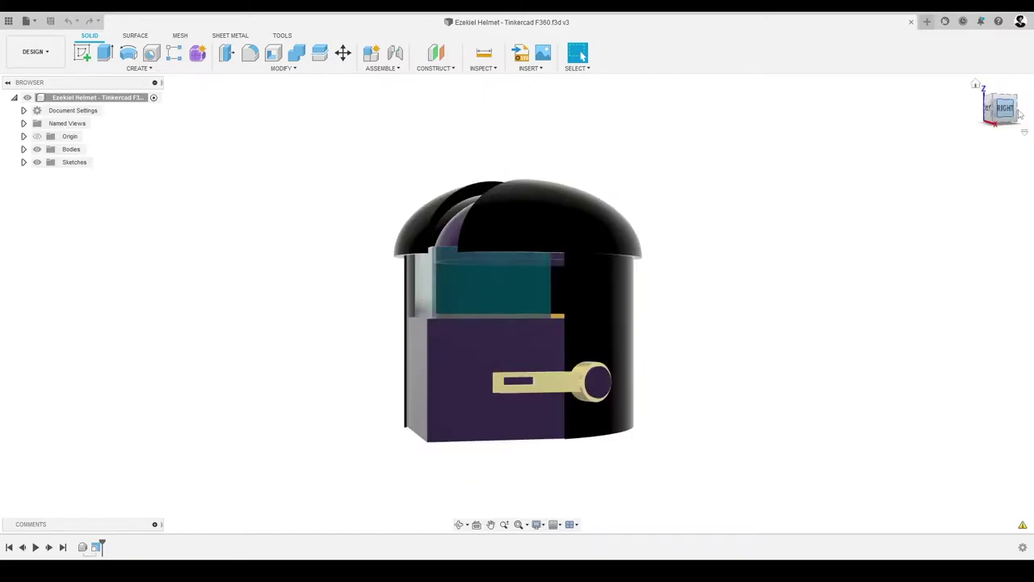
click(1019, 112)
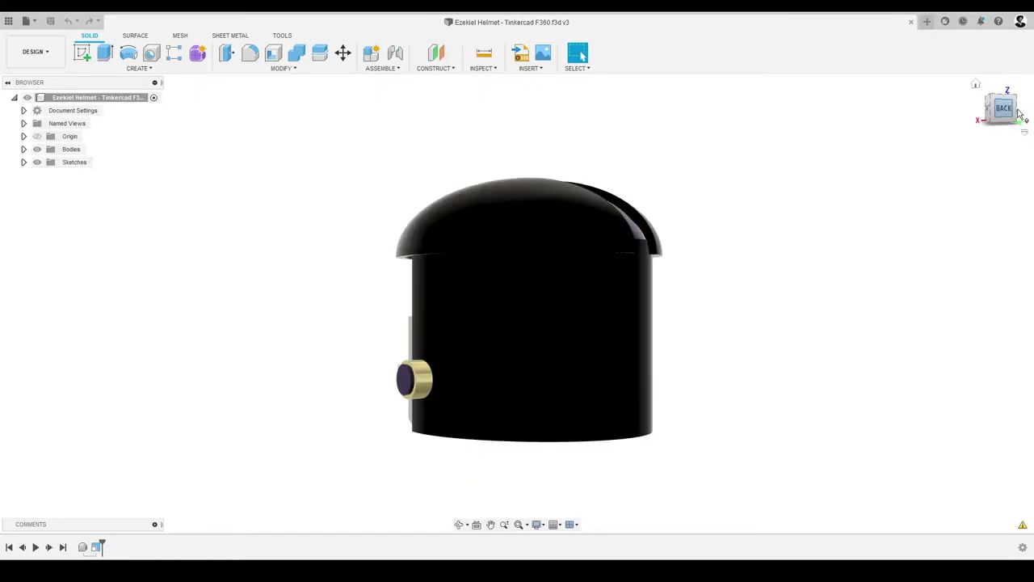
click(1019, 111)
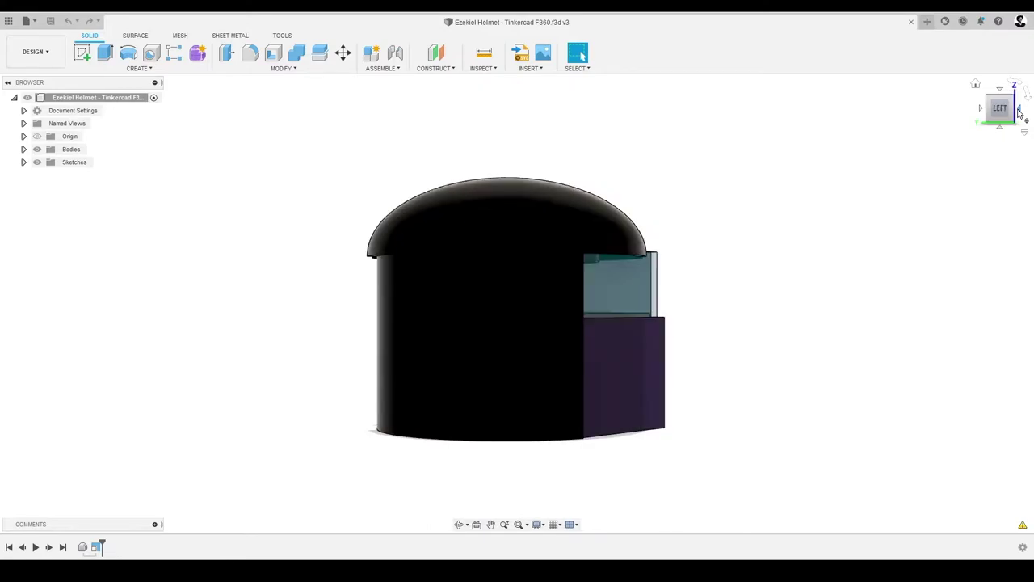
click(1019, 111)
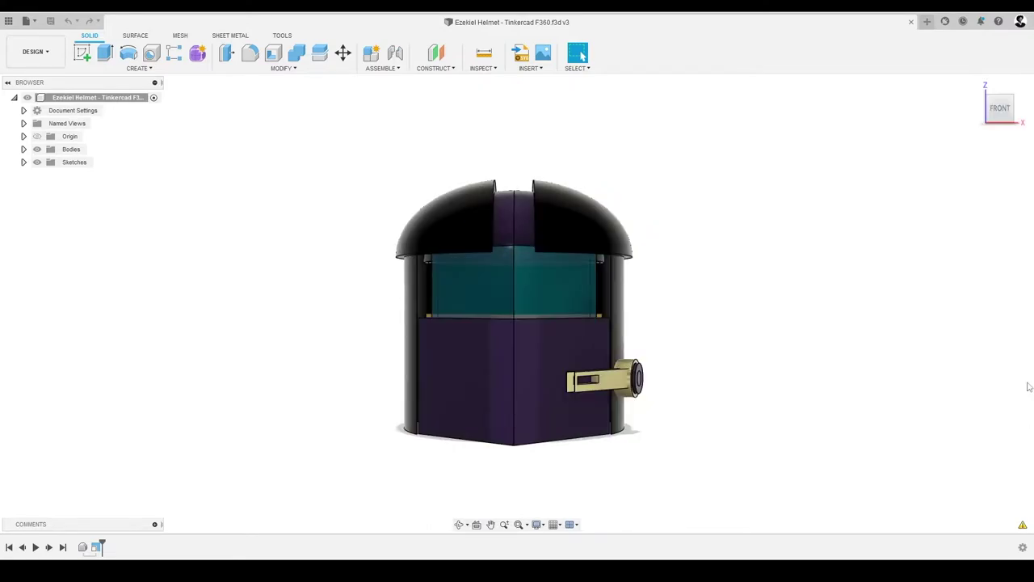
mouse_move(1019, 111)
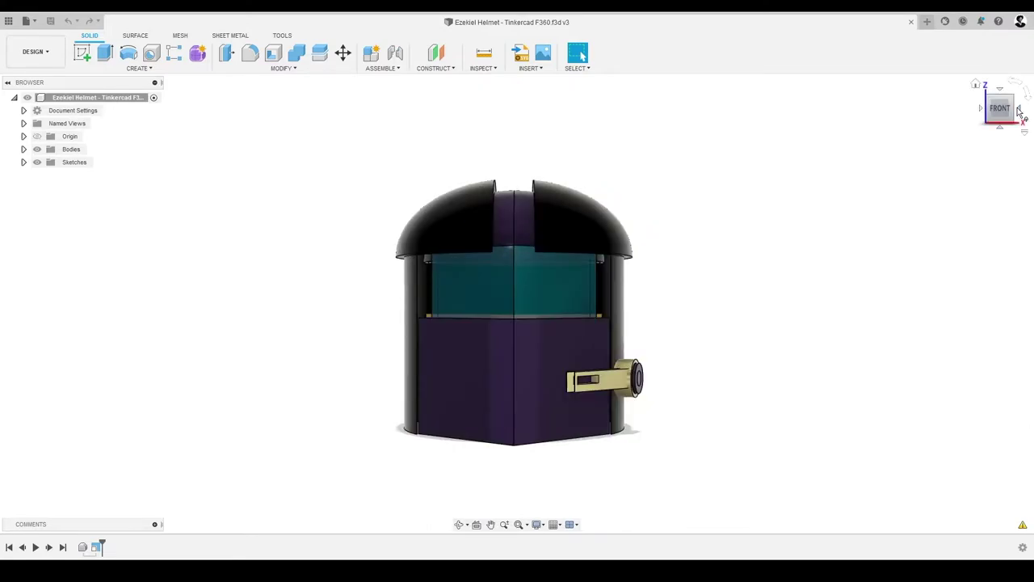
click(1020, 110)
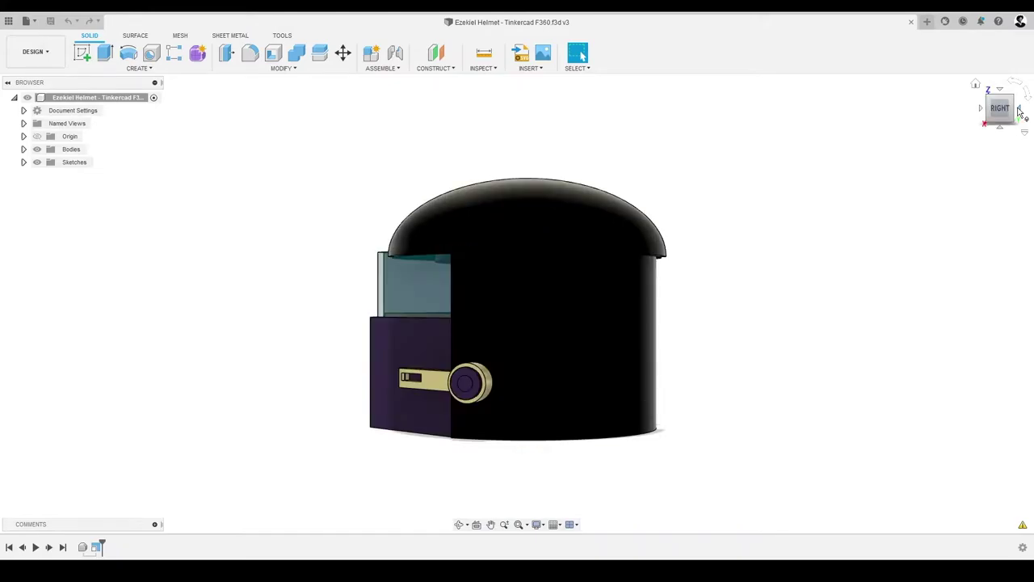
click(1019, 110)
click(1020, 110)
click(1019, 110)
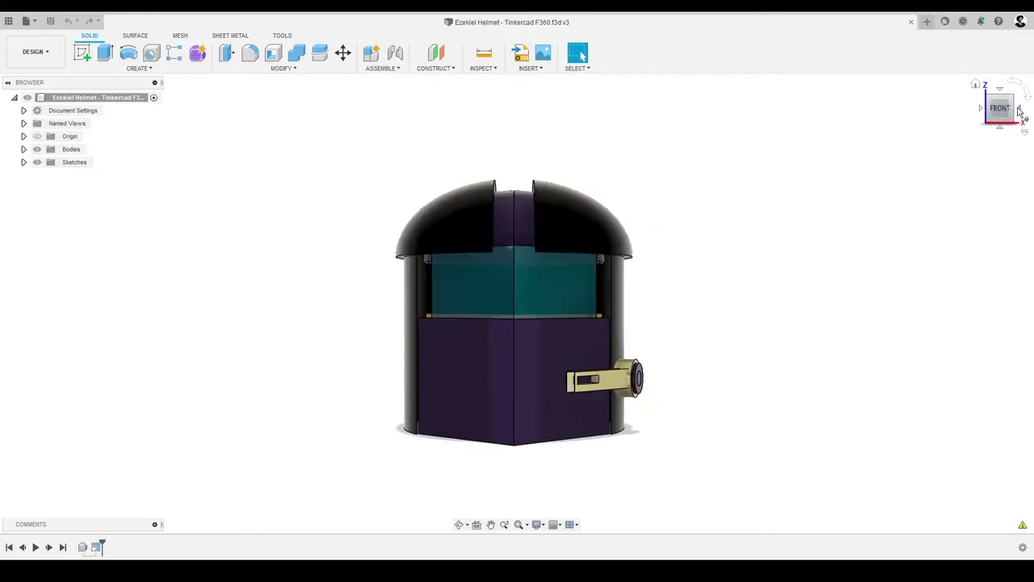
click(1001, 98)
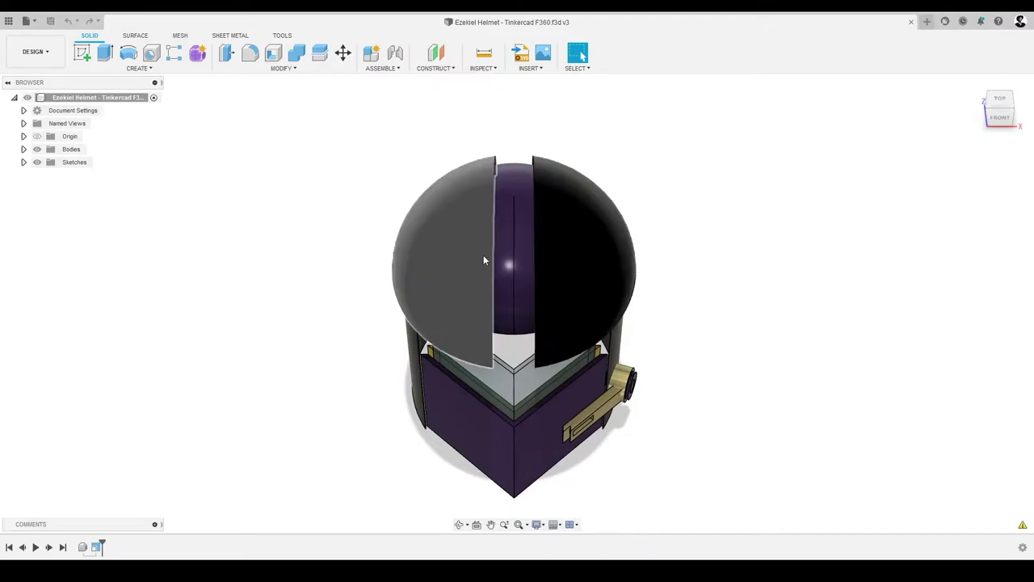
Start the Chamfer command with the C shortcut
click(282, 69)
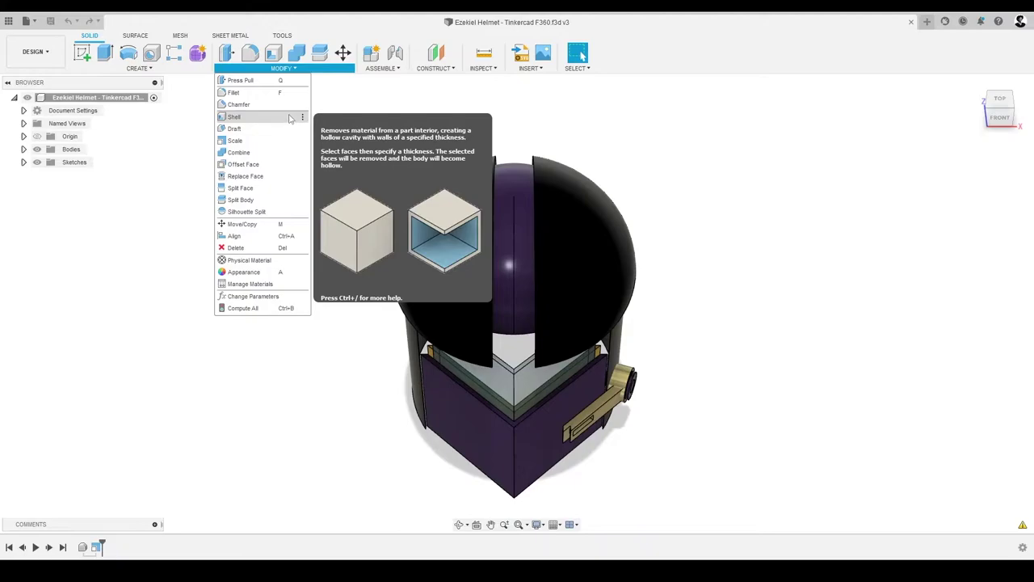
key(Escape)
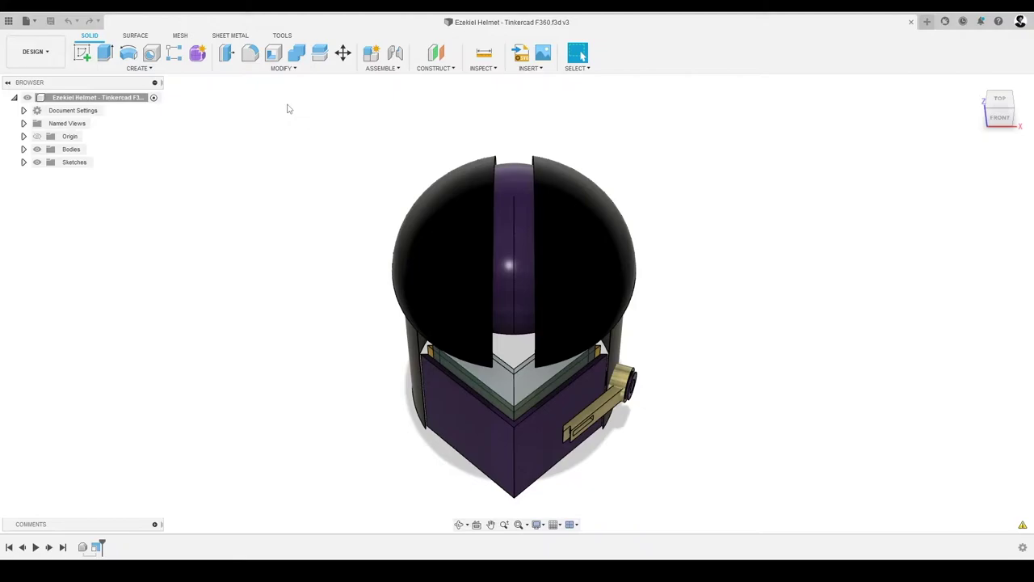
key(c)
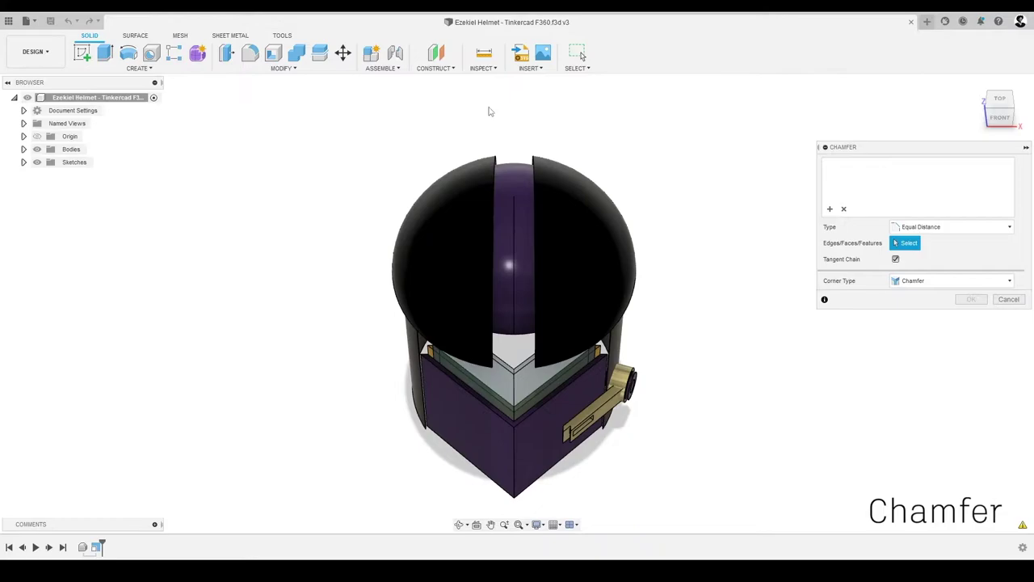
Chamfer both edges of the top cap's central seam by 5.08 mm
click(1012, 115)
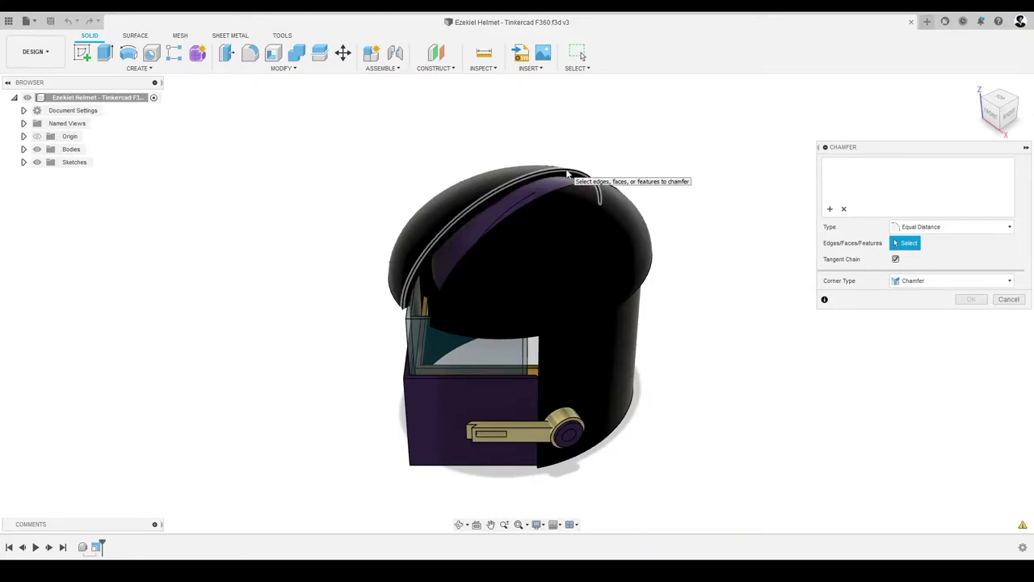
scroll(567, 173, down, 2)
scroll(567, 172, up, 5)
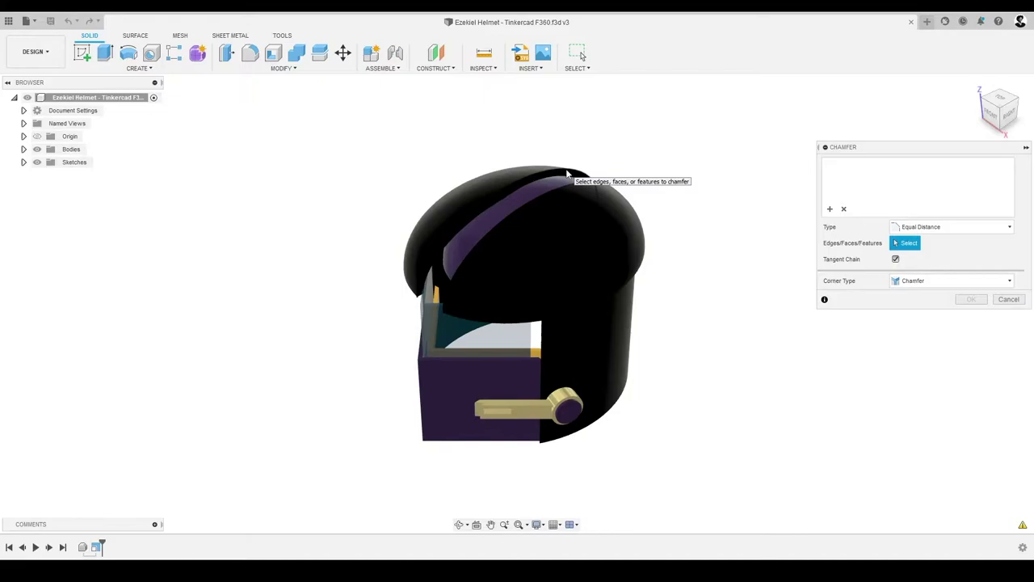
scroll(568, 173, up, 5)
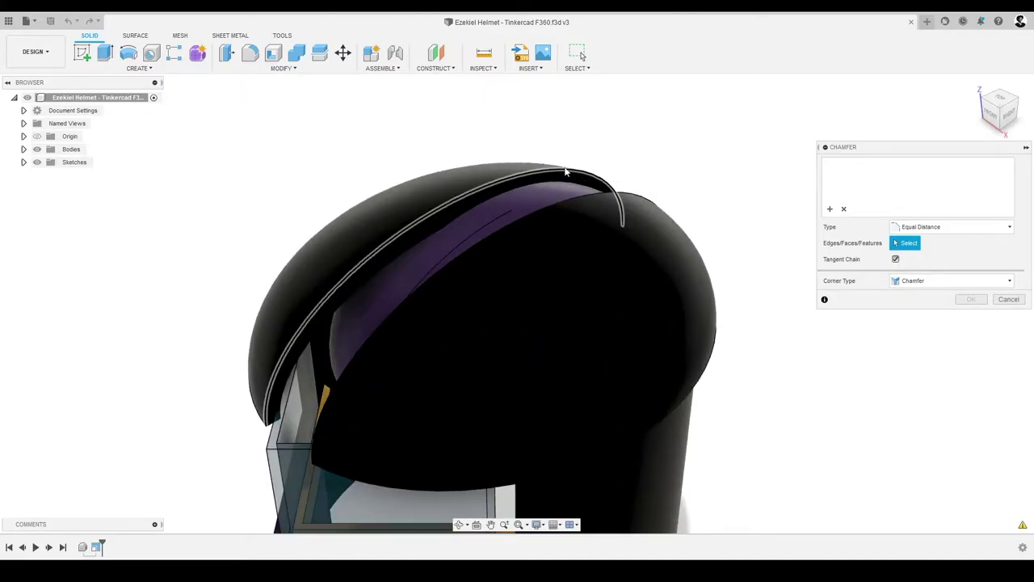
click(566, 172)
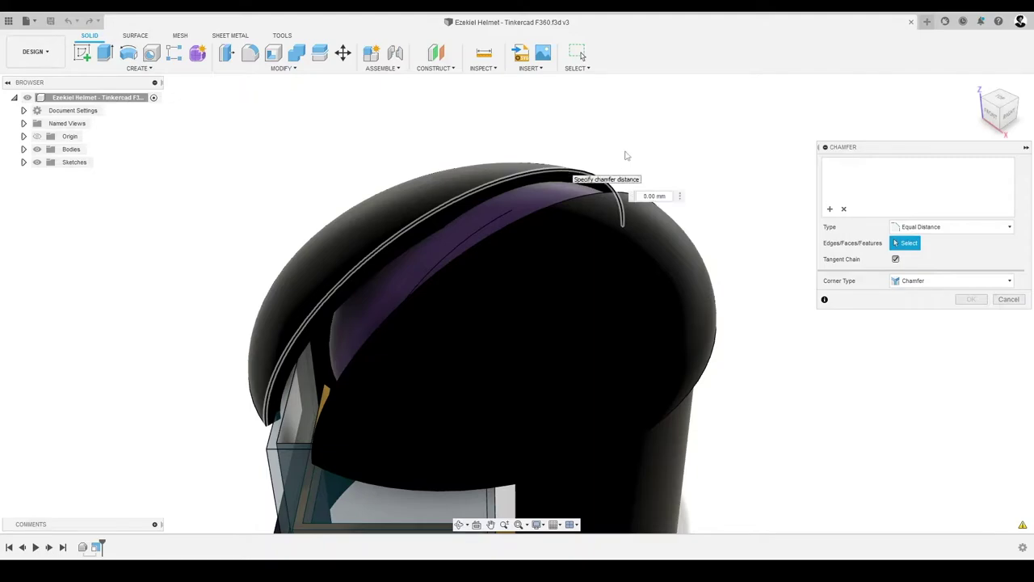
click(988, 110)
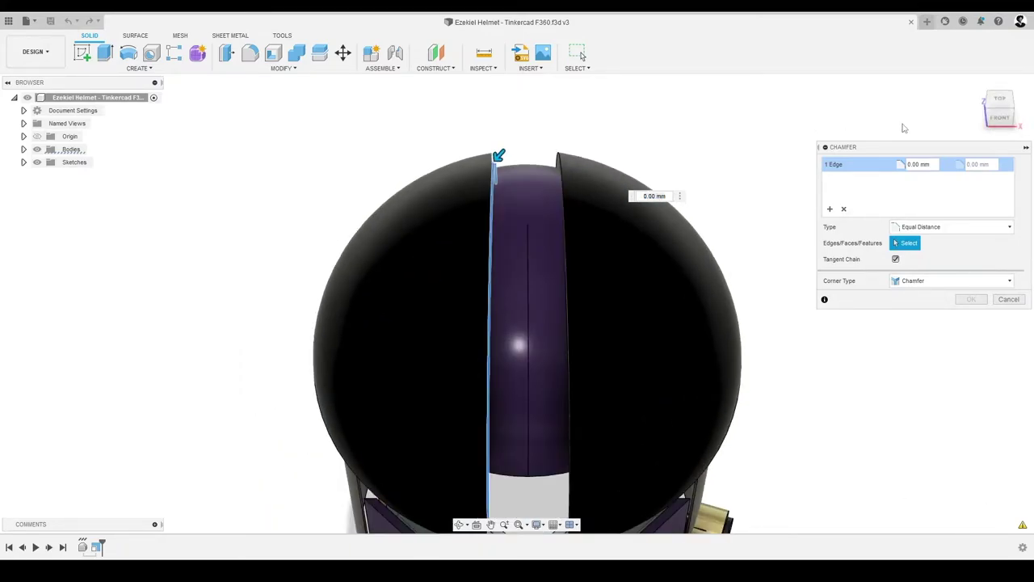
click(989, 114)
click(989, 114)
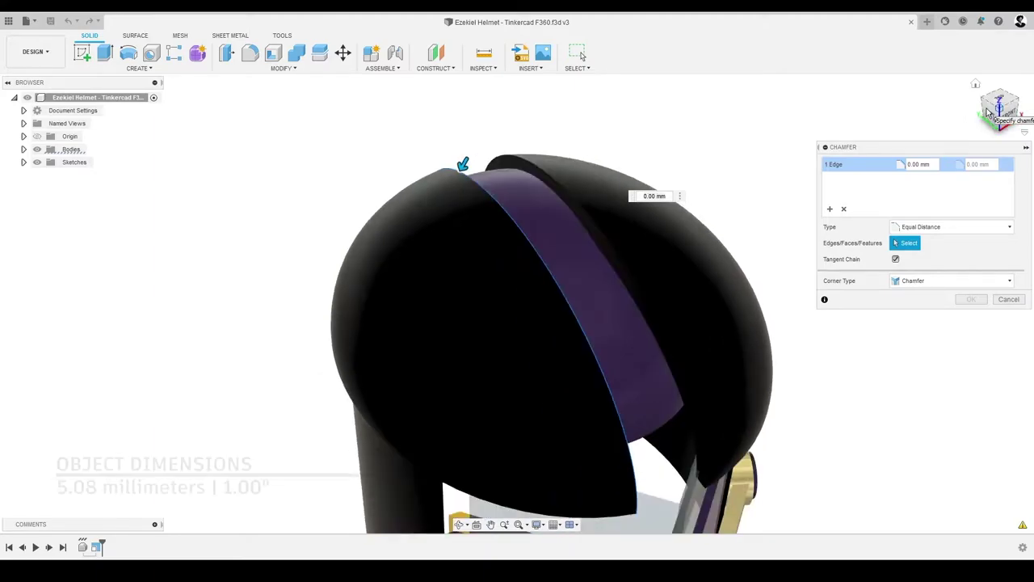
click(600, 174)
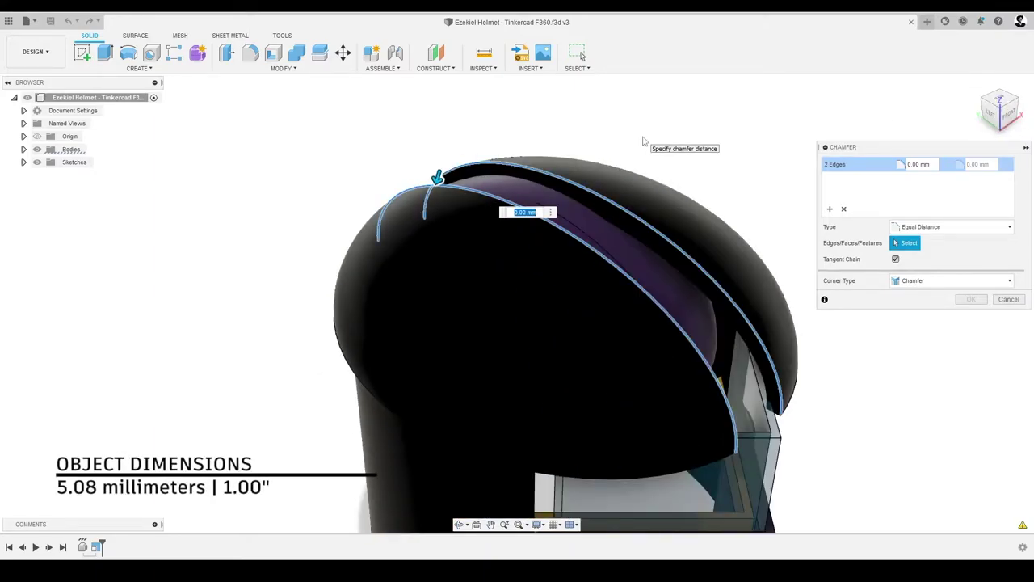
text(5.08mm)
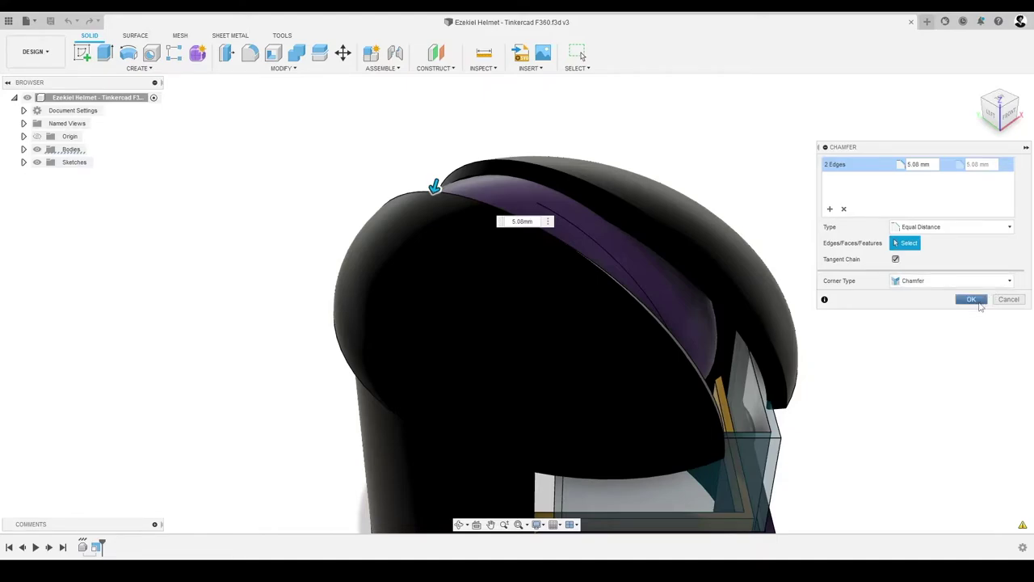
click(971, 299)
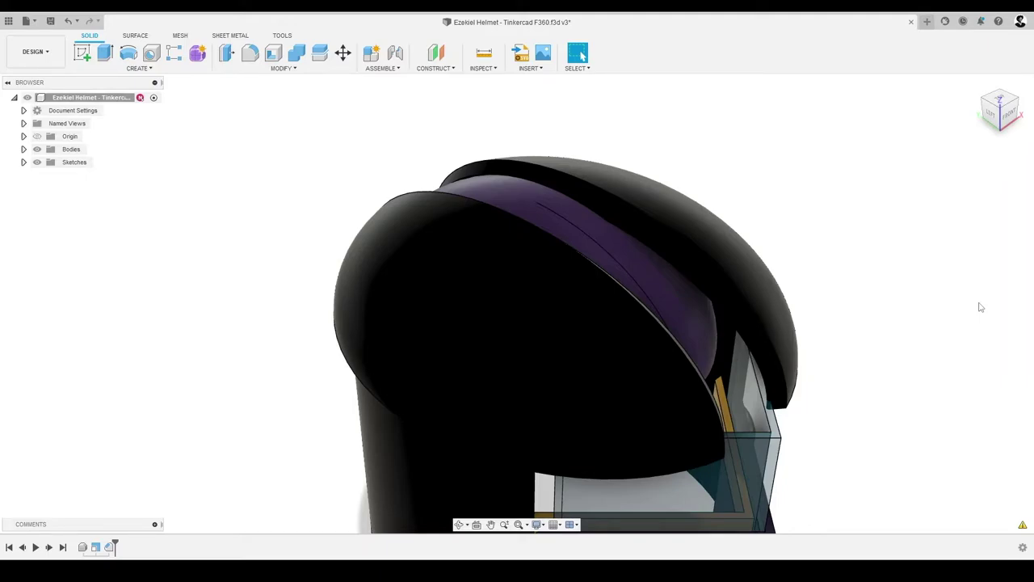
Return to the front view and select the left and right rim edges under the dome
click(999, 100)
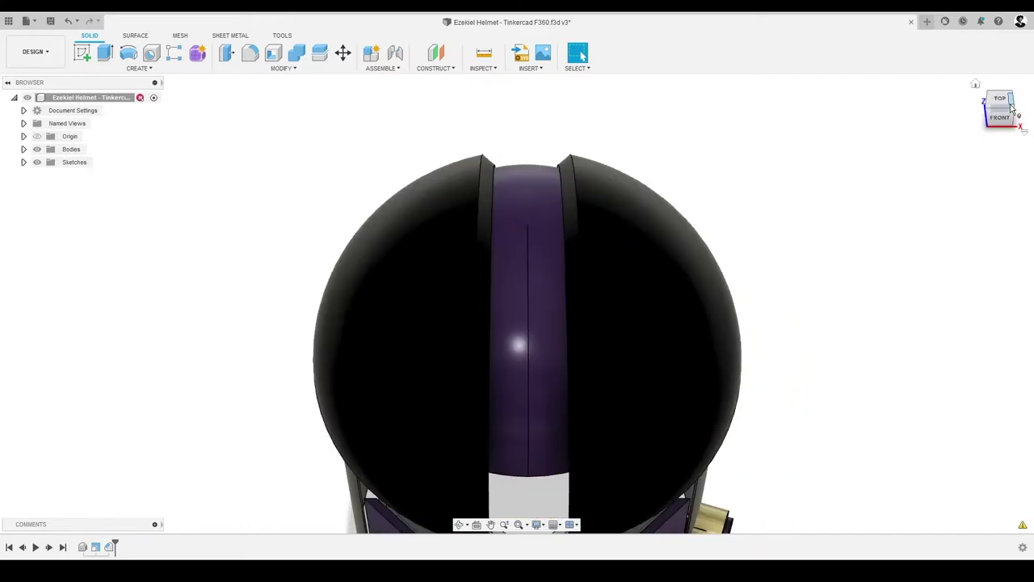
click(1006, 120)
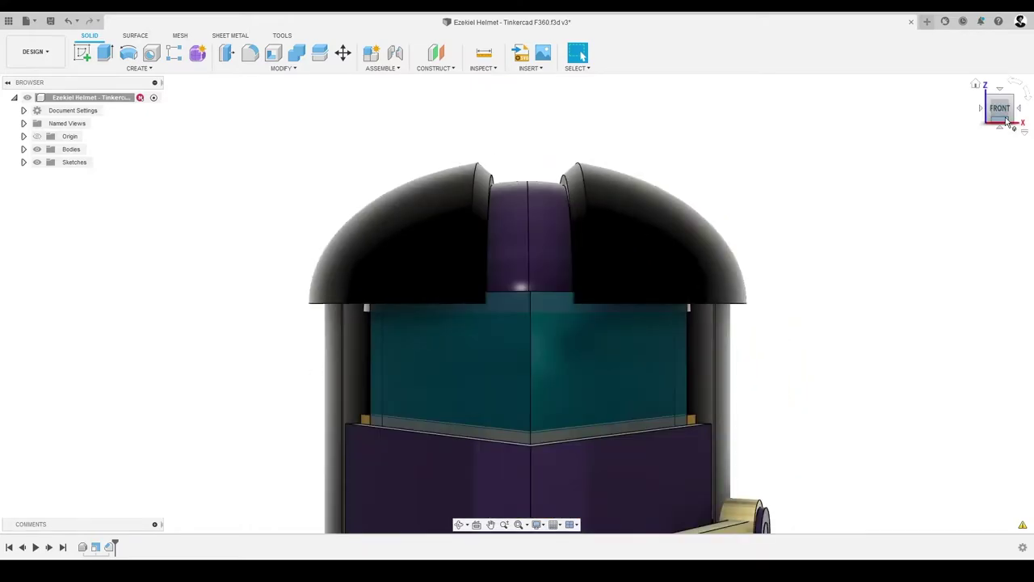
click(1006, 120)
shift+middle_drag(689, 108, 691, 119)
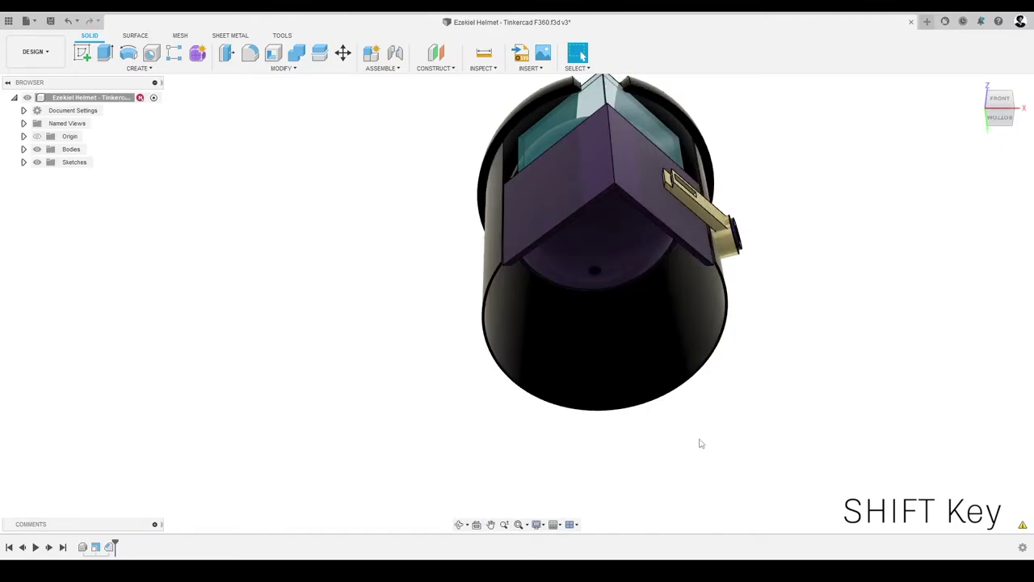
click(999, 98)
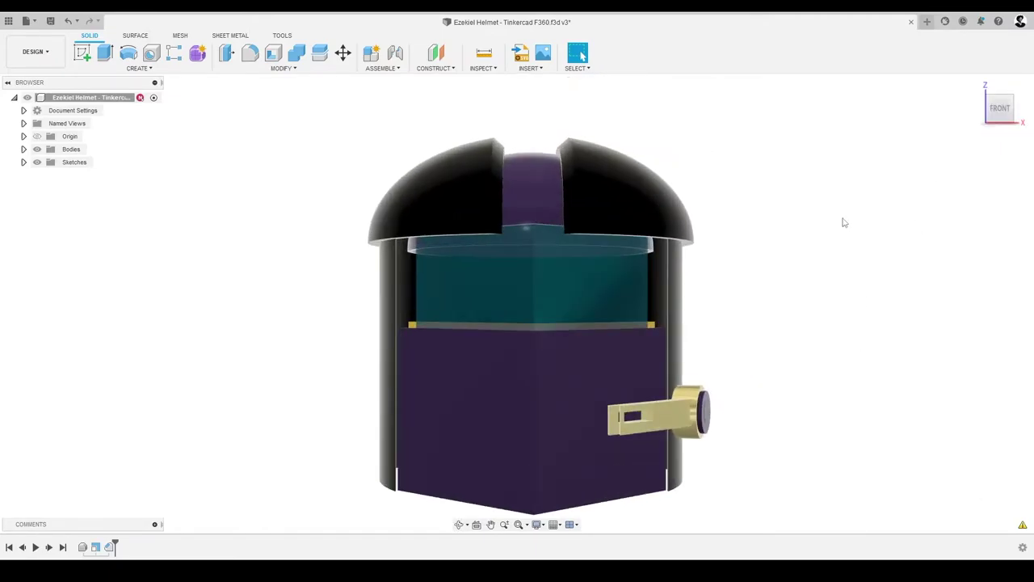
click(999, 121)
click(1000, 107)
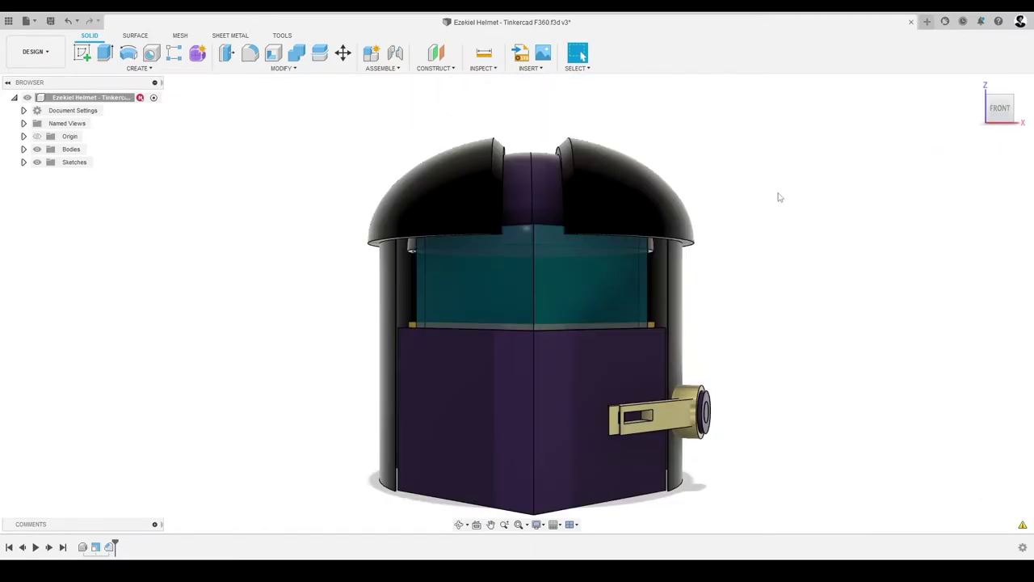
click(694, 245)
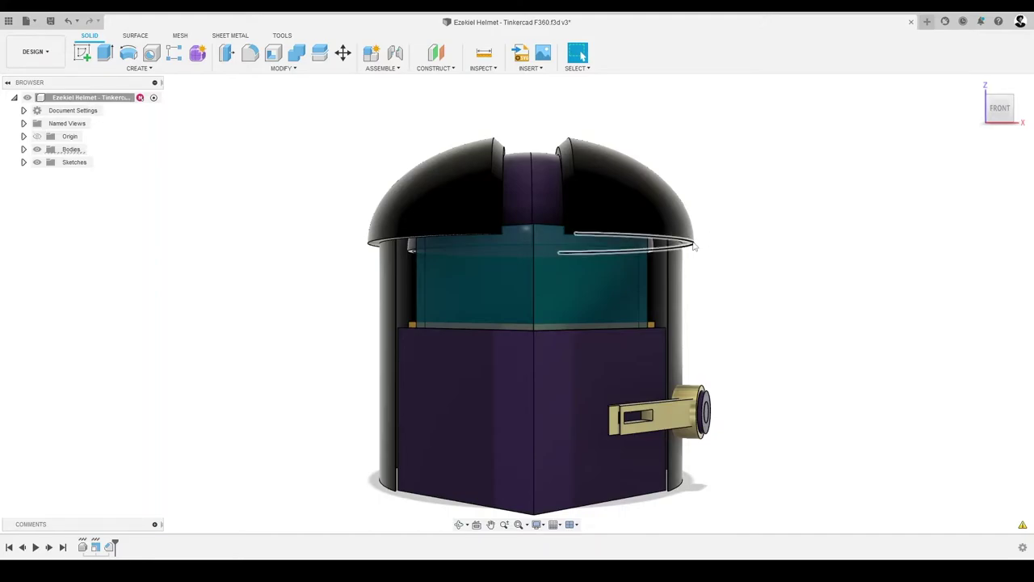
click(376, 244)
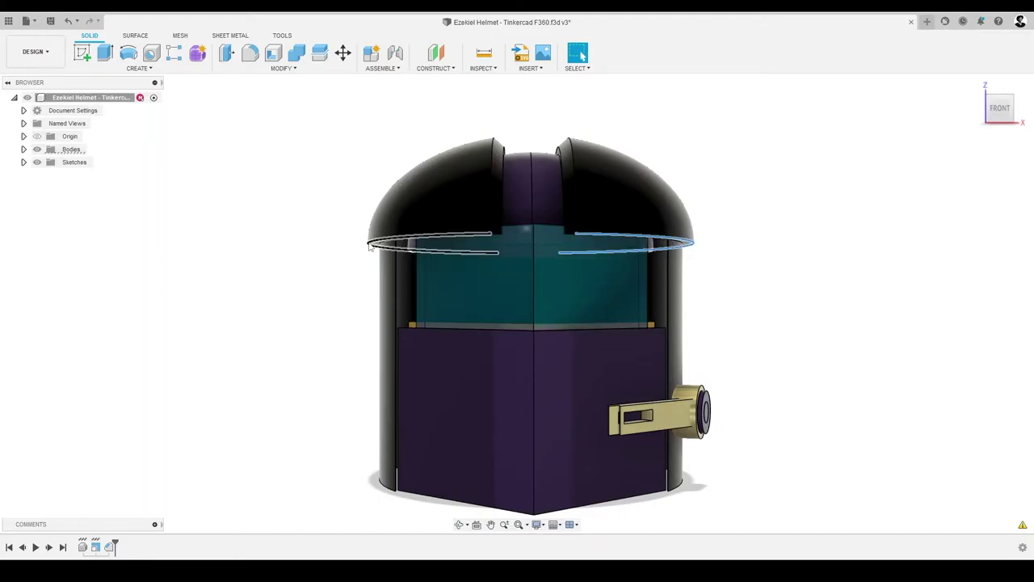
Start a chamfer on the two rim edges with a 2.54 mm distance
click(283, 69)
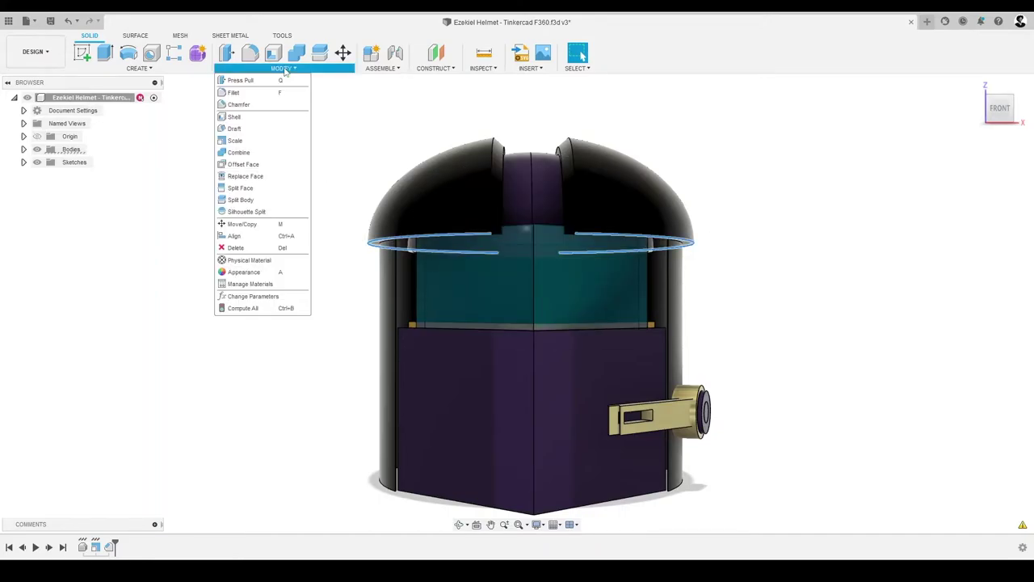
click(262, 106)
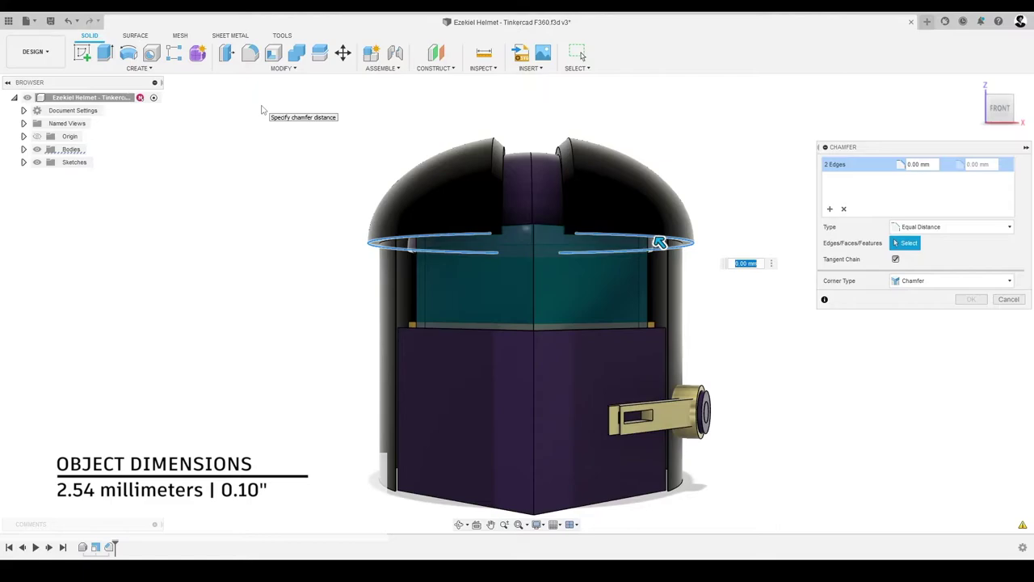
text(2.54mm)
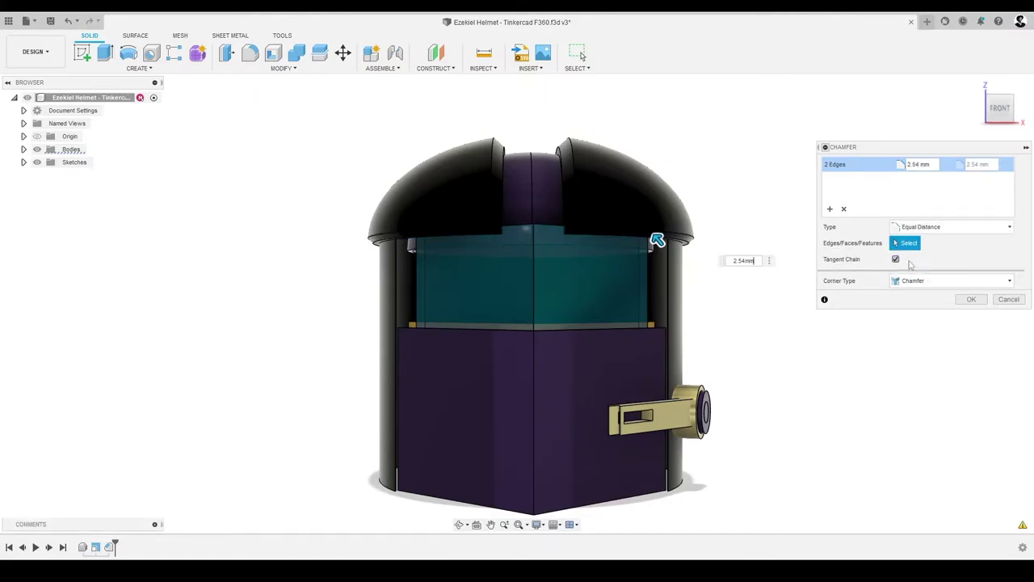
Apply the 2.54 mm rim chamfer
click(972, 299)
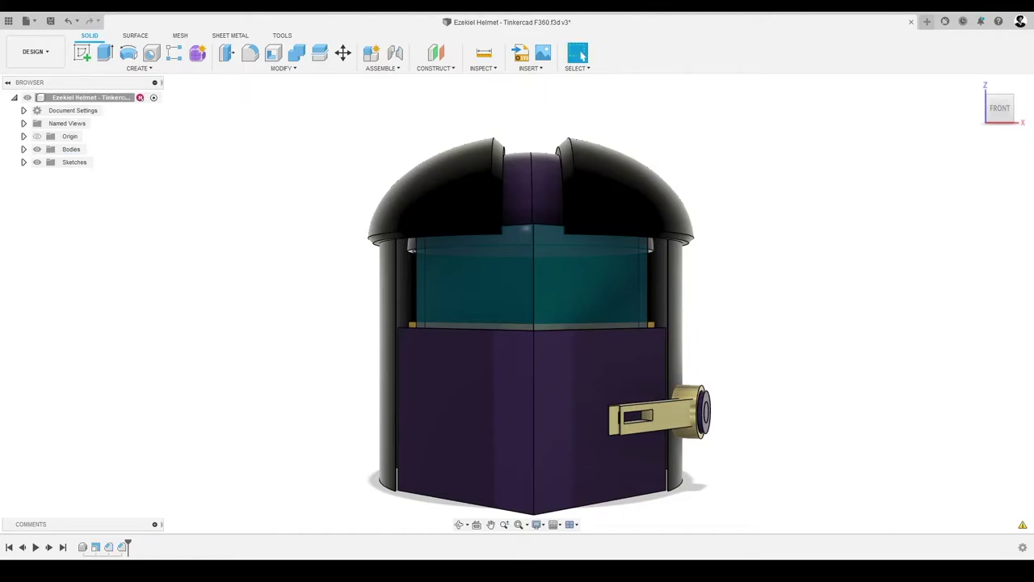
mouse_move(1002, 113)
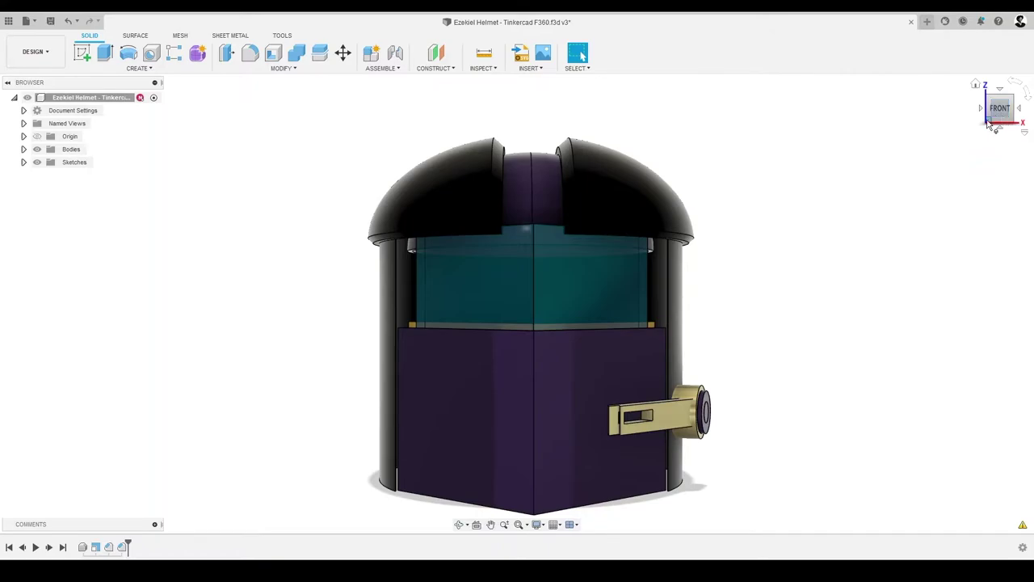
click(989, 123)
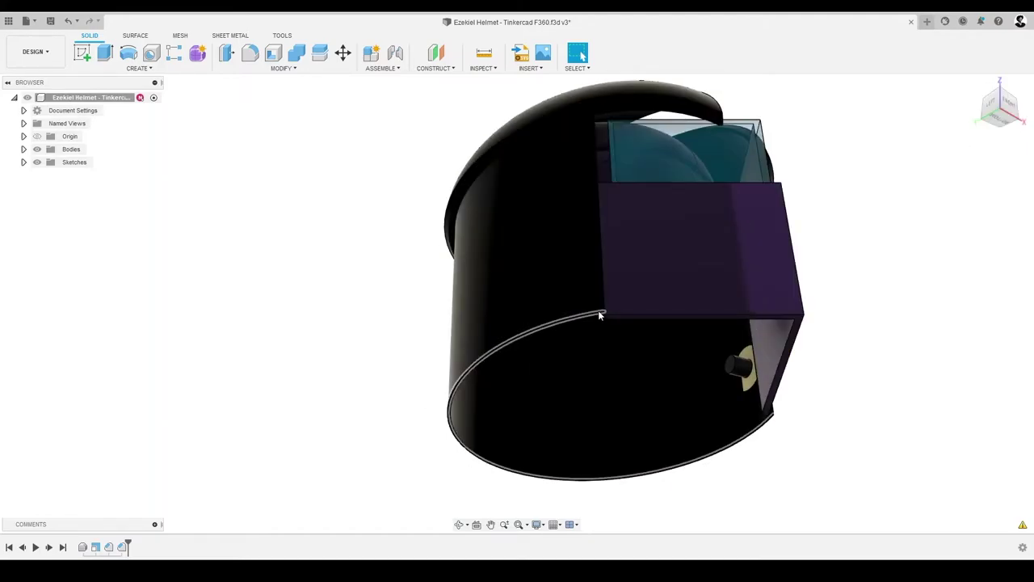
Zoom in and orbit to view the purple box's lower corner from below
scroll(600, 315, up, 2)
scroll(599, 316, up, 2)
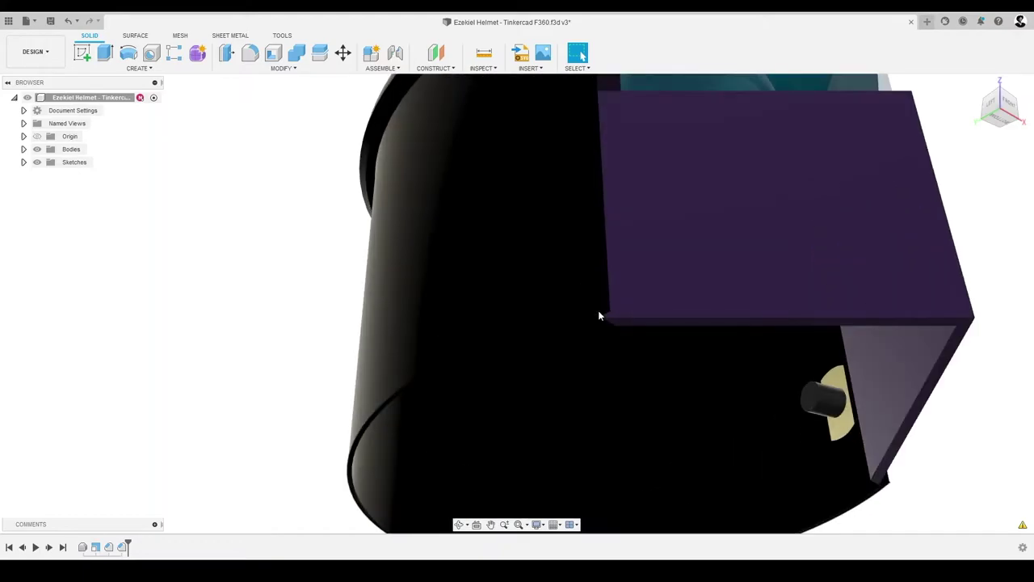
scroll(599, 316, up, 2)
scroll(599, 316, up, 1)
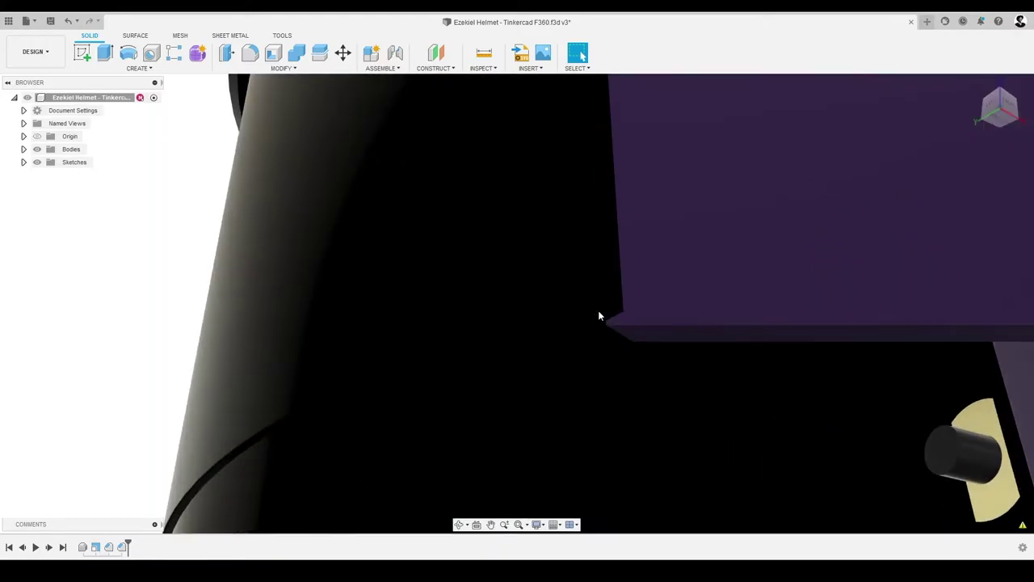
scroll(616, 306, up, 2)
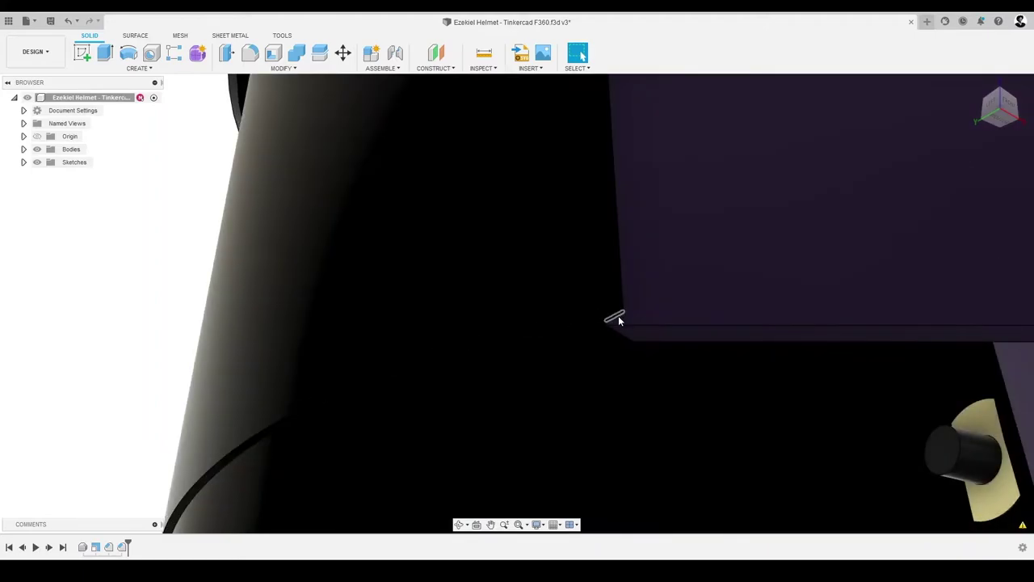
key(shift)
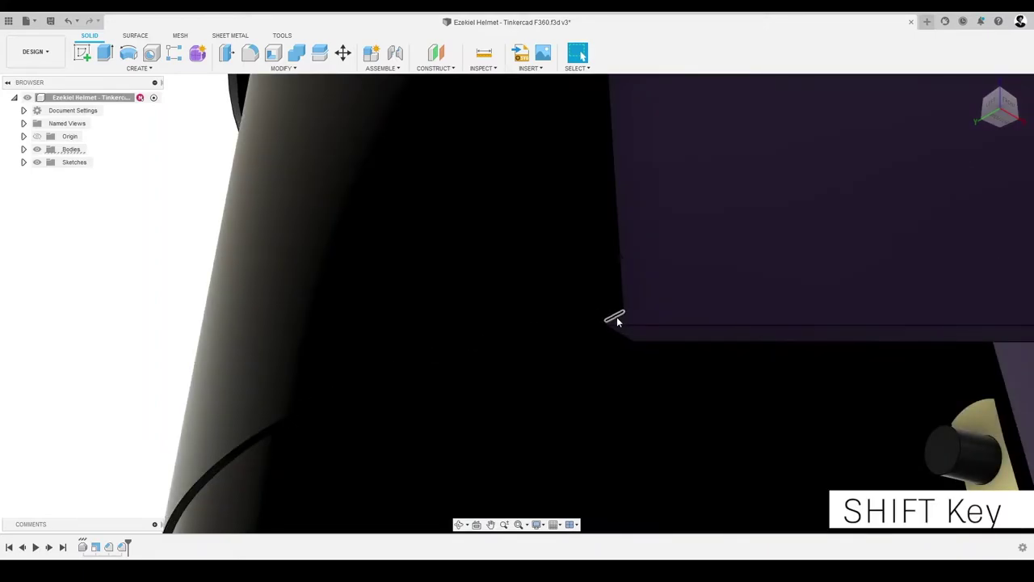
shift+middle_drag(616, 317, 617, 317)
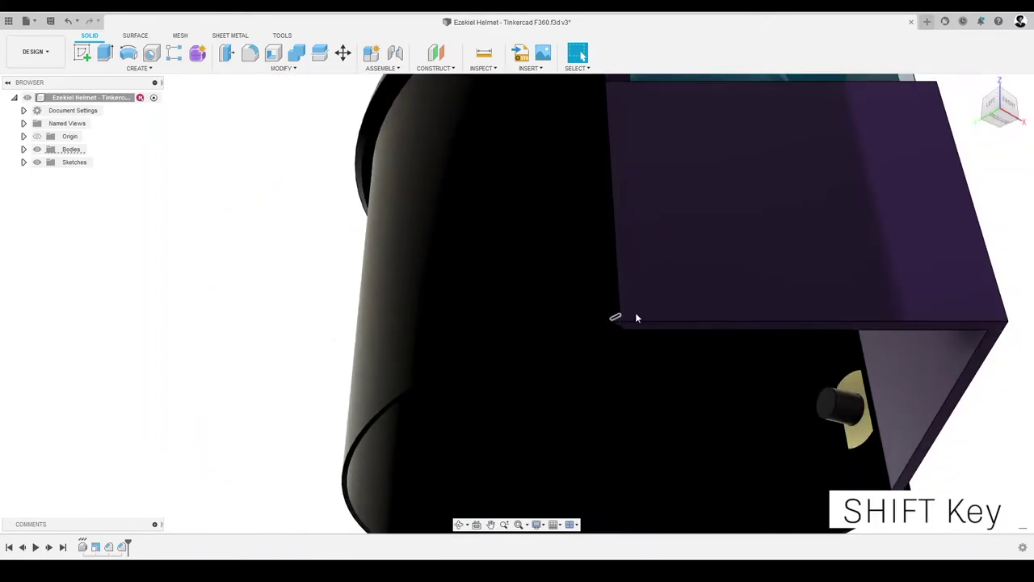
shift+middle_drag(975, 176, 858, 209)
scroll(771, 275, up, 8)
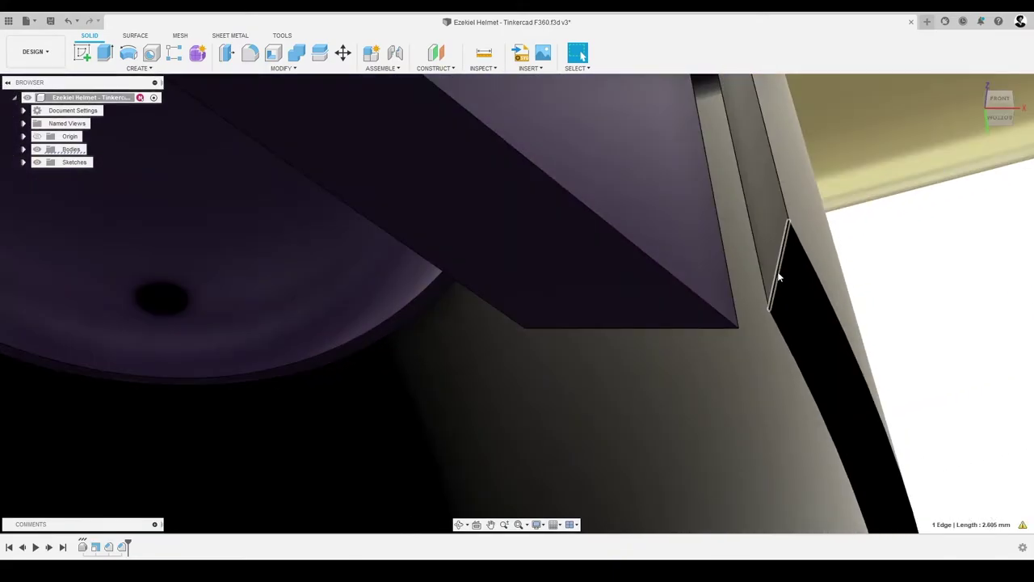
Add the second corner edge and start an 11.43 mm fillet on both edges
click(780, 277)
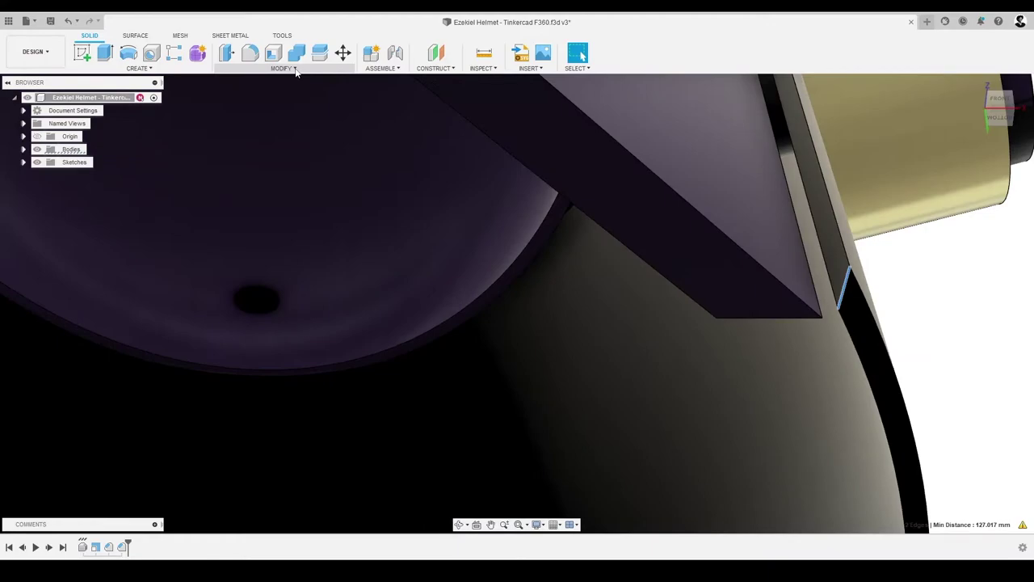
click(295, 69)
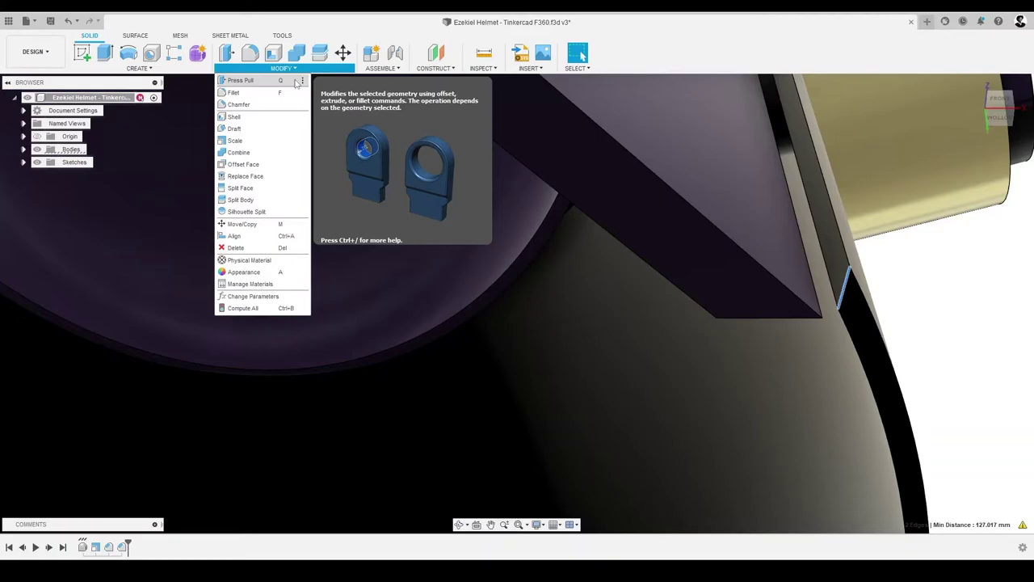
key(Escape)
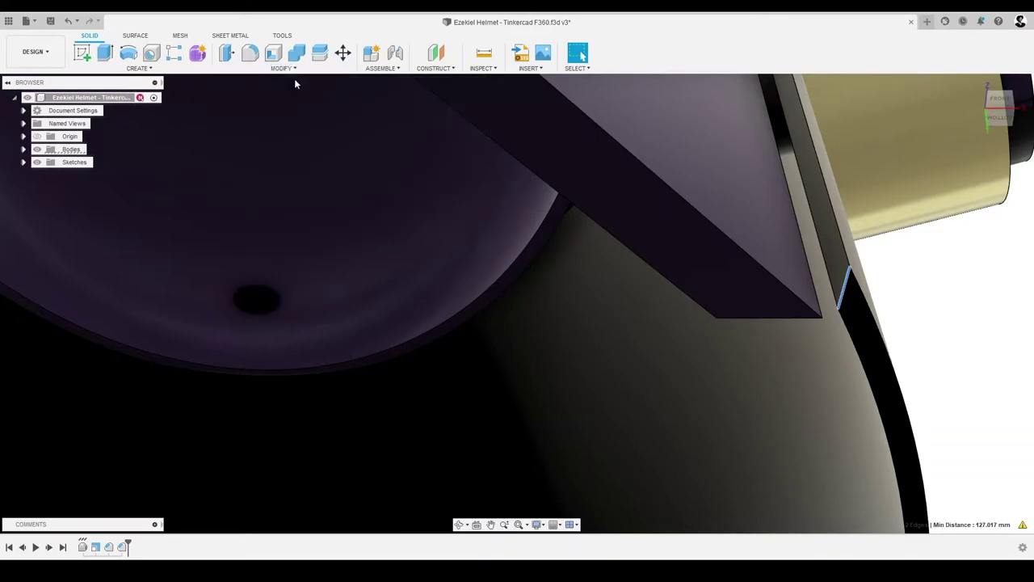
key(f)
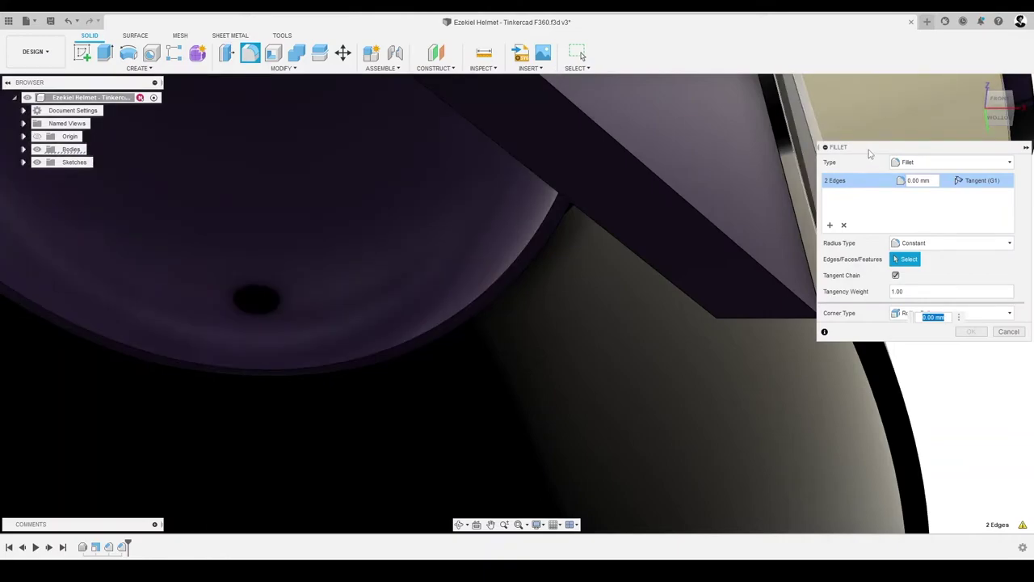
scroll(436, 221, up, 3)
scroll(436, 221, down, 3)
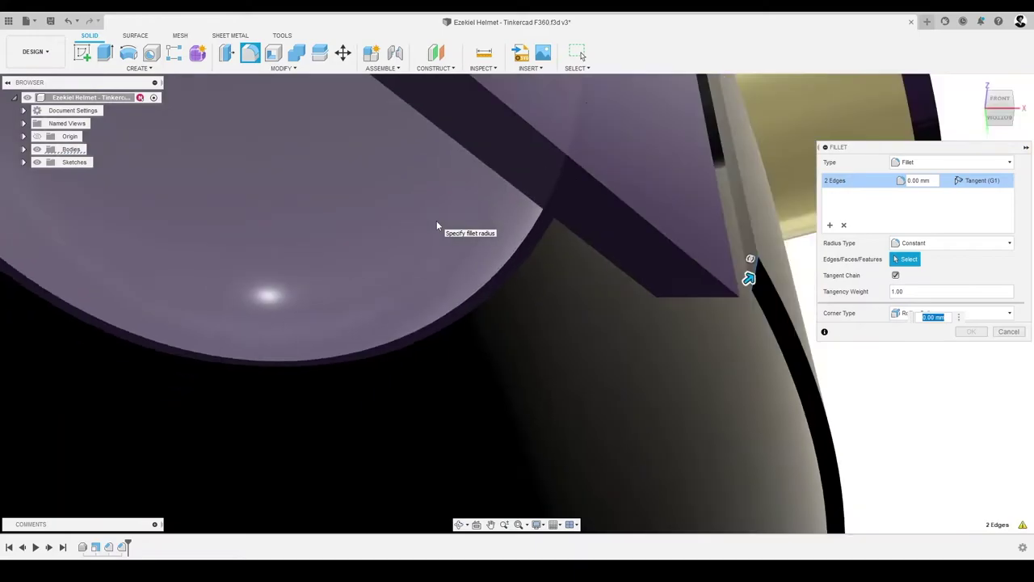
shift+middle_drag(436, 220, 412, 230)
text(11)
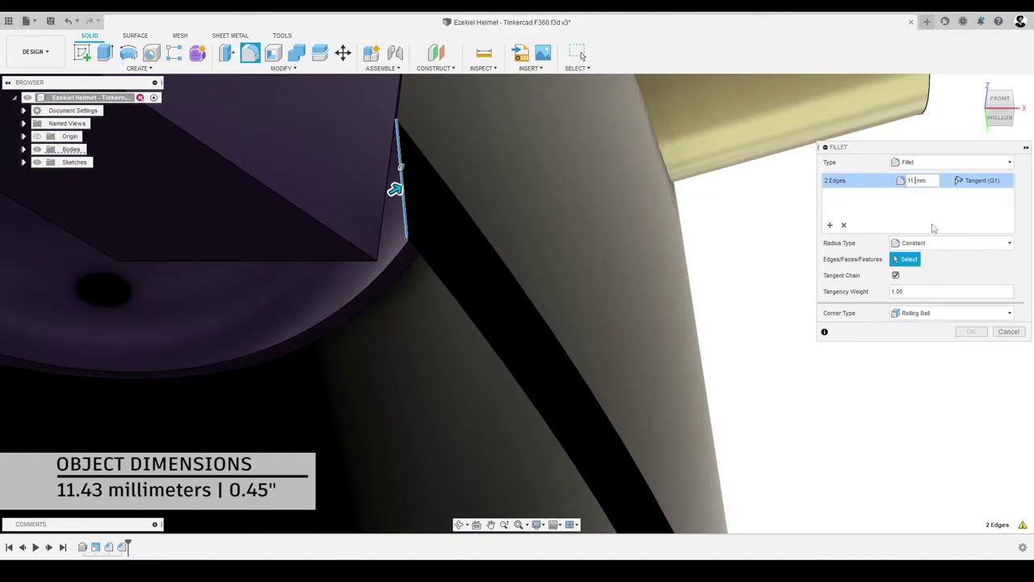
text(.43)
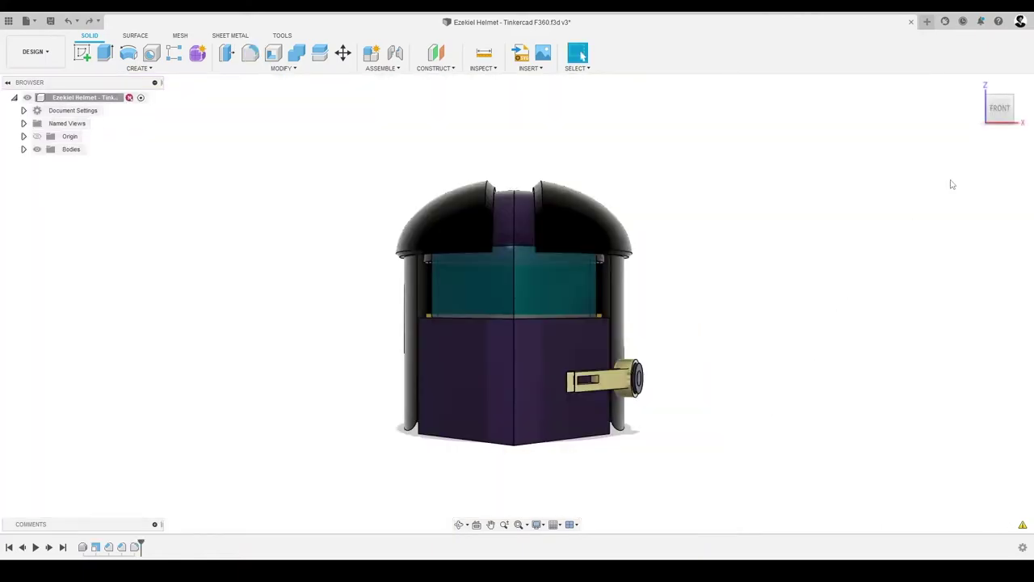
Select the top edges of the left and right visor pieces
click(1000, 128)
click(1028, 95)
click(1000, 95)
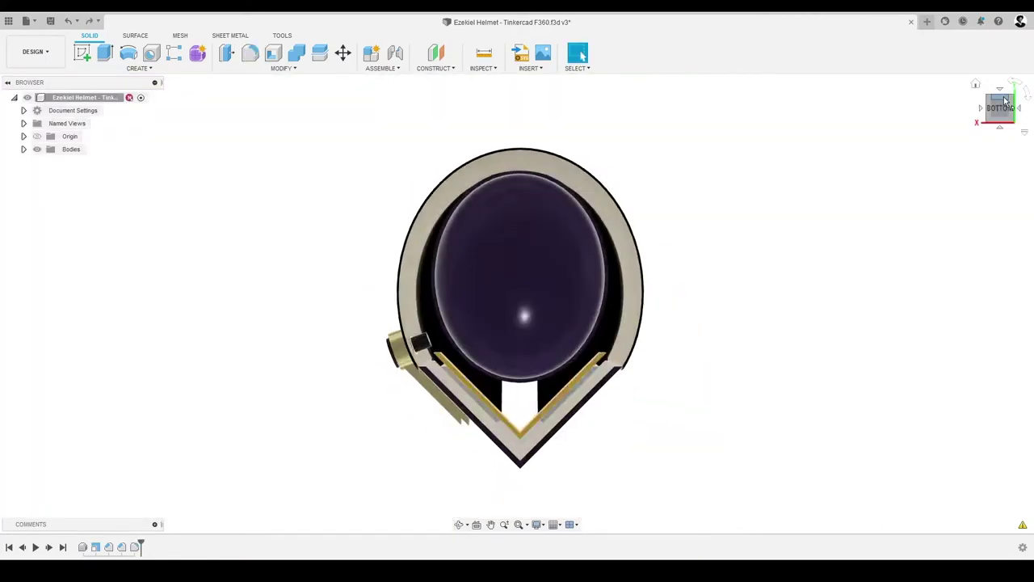
scroll(449, 339, up, 8)
click(451, 238)
scroll(449, 234, down, 3)
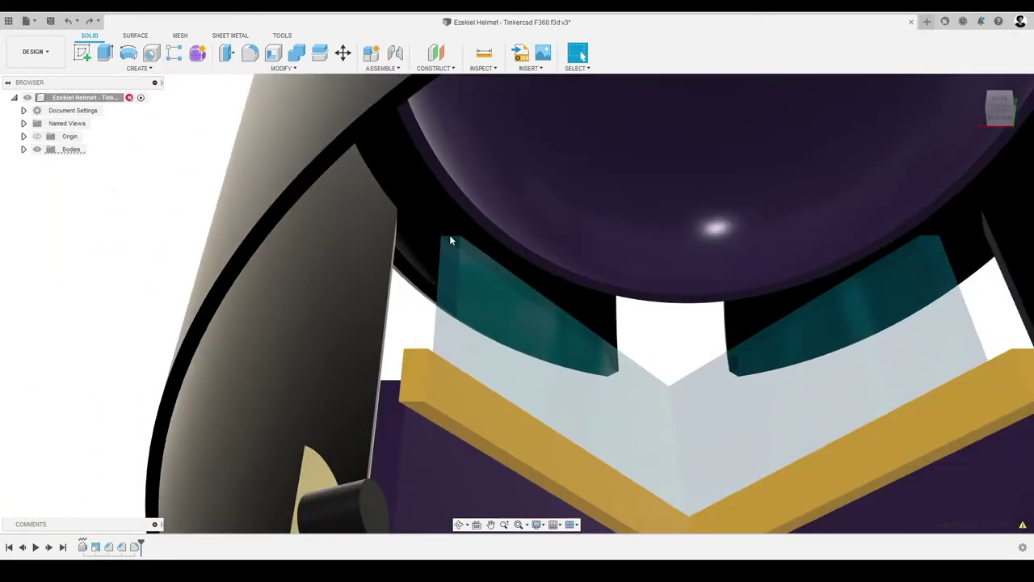
scroll(928, 236, up, 3)
ctrl+click(928, 236)
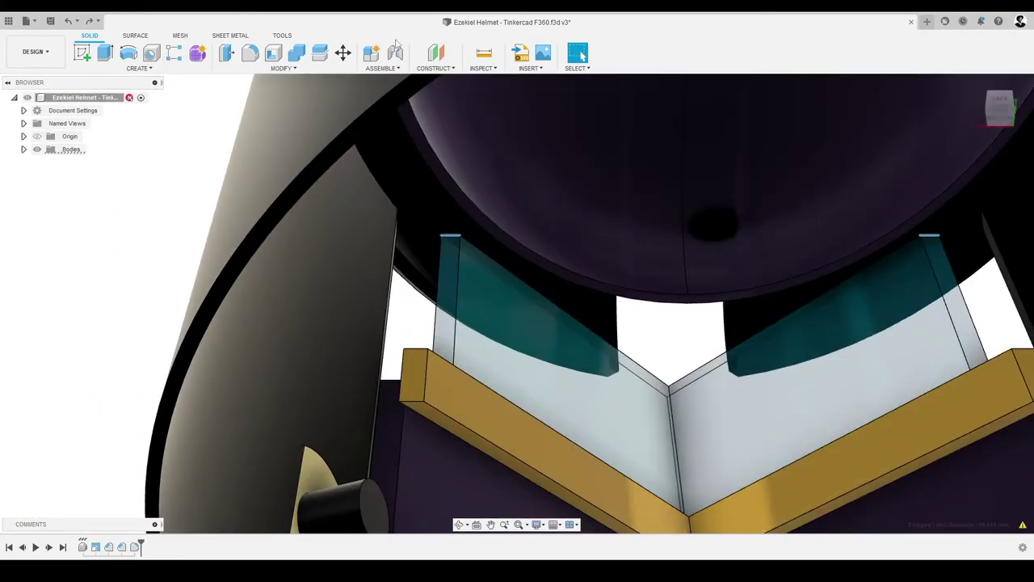
Fillet the two visor edges with a 25.4 mm radius
click(293, 71)
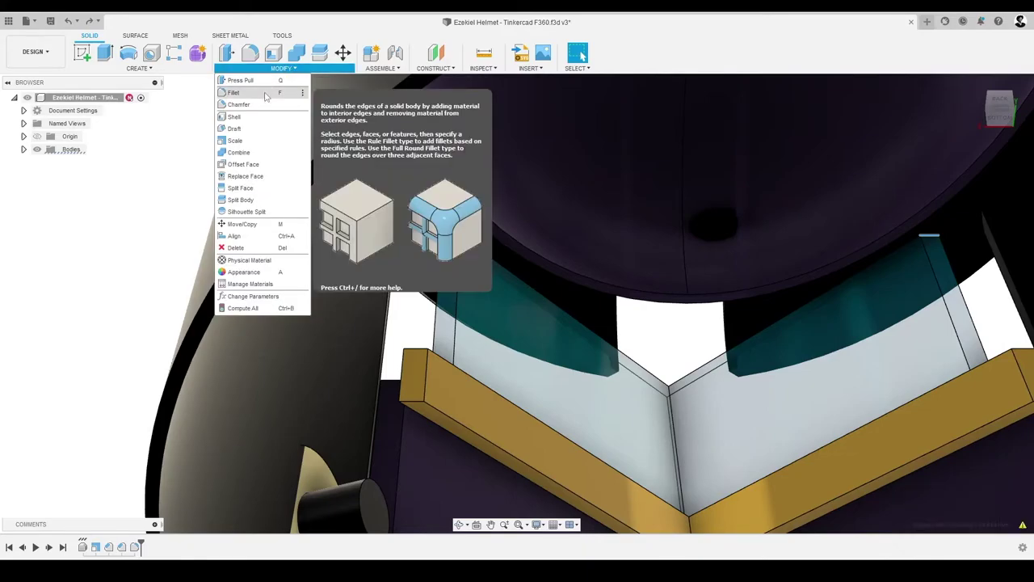
click(264, 93)
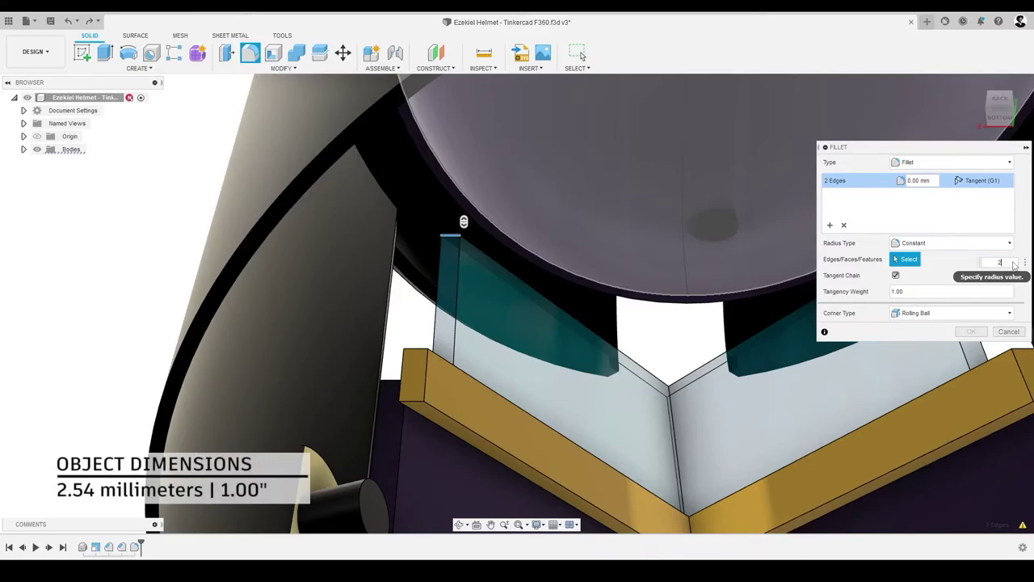
text(25.4mm)
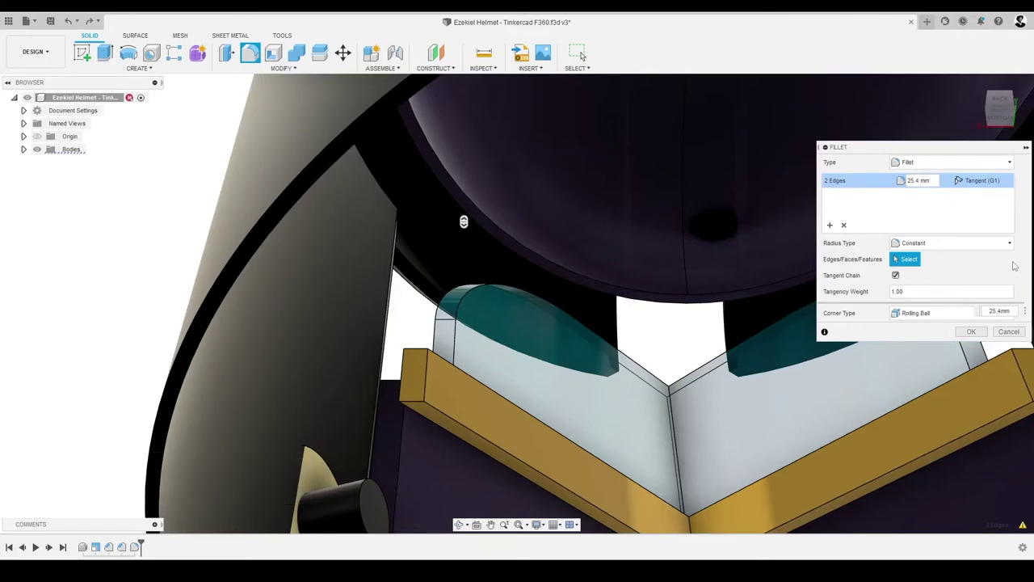
key(Return)
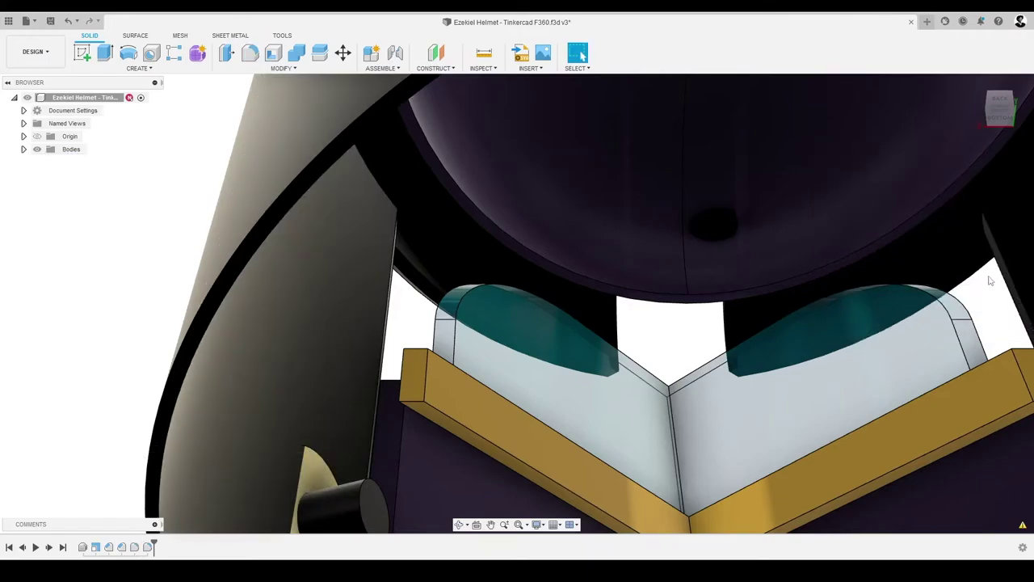
Switch to the front view and select the helmet's lower front-left face
mouse_move(990, 280)
shift+middle_down()
mouse_move(974, 279)
mouse_move(990, 281)
shift+middle_up()
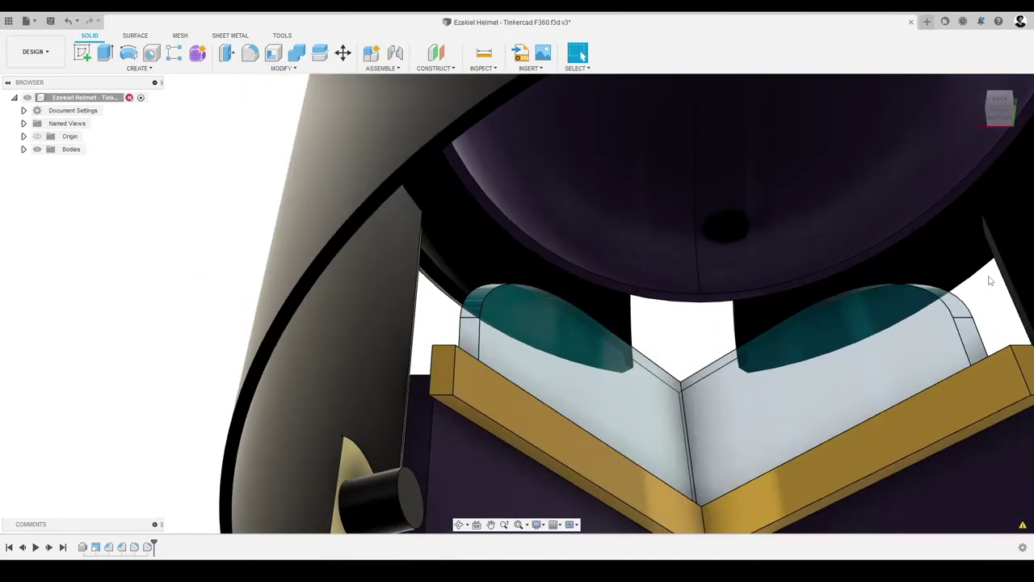
click(976, 84)
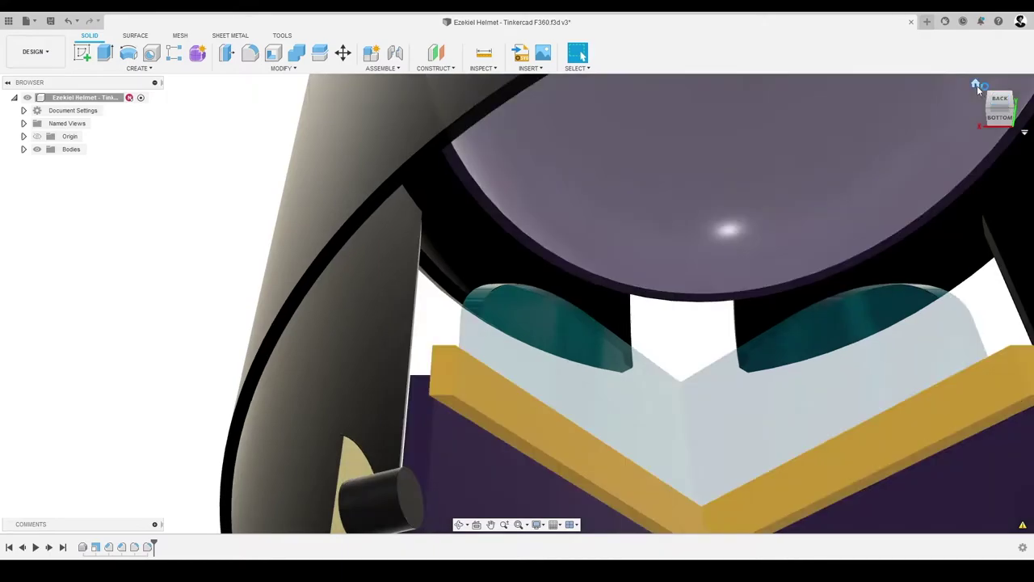
click(991, 113)
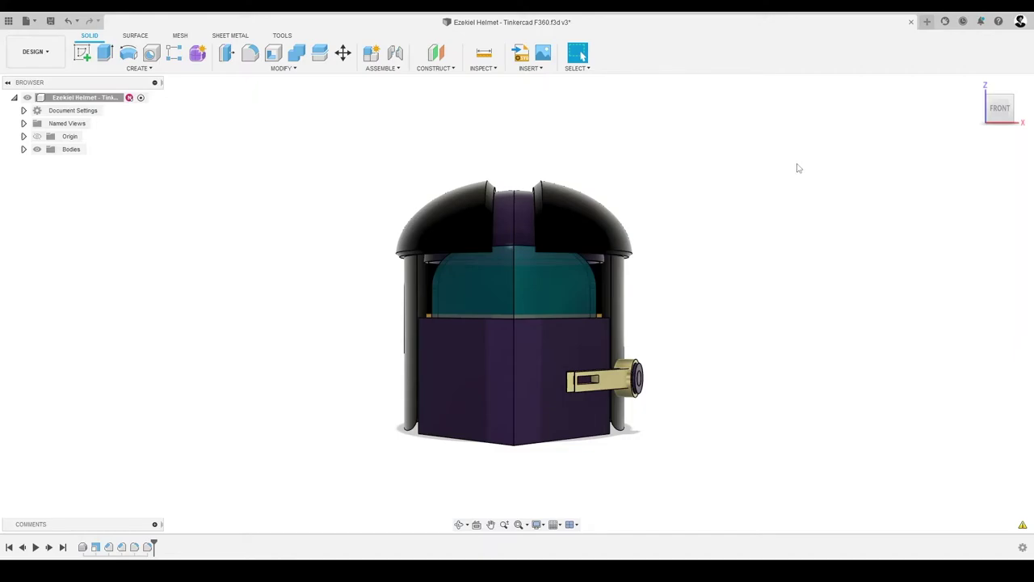
click(457, 372)
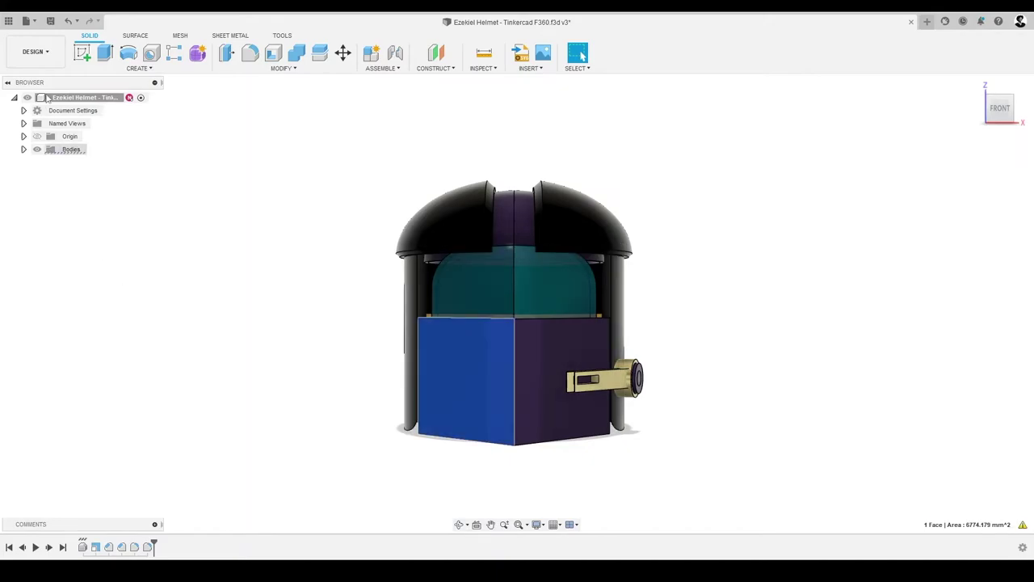
Create a new sketch on the lower front-left face
click(81, 57)
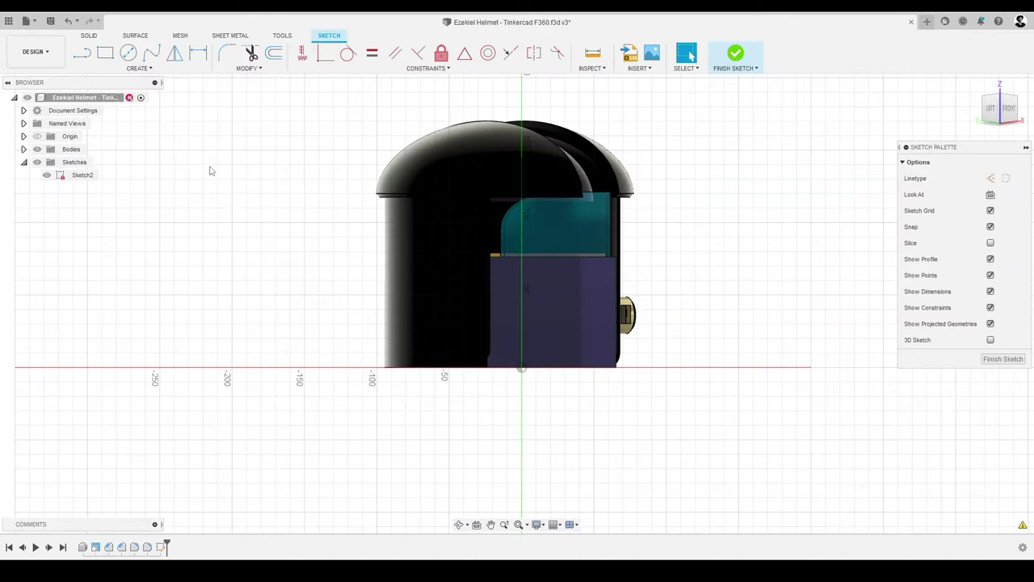
click(545, 303)
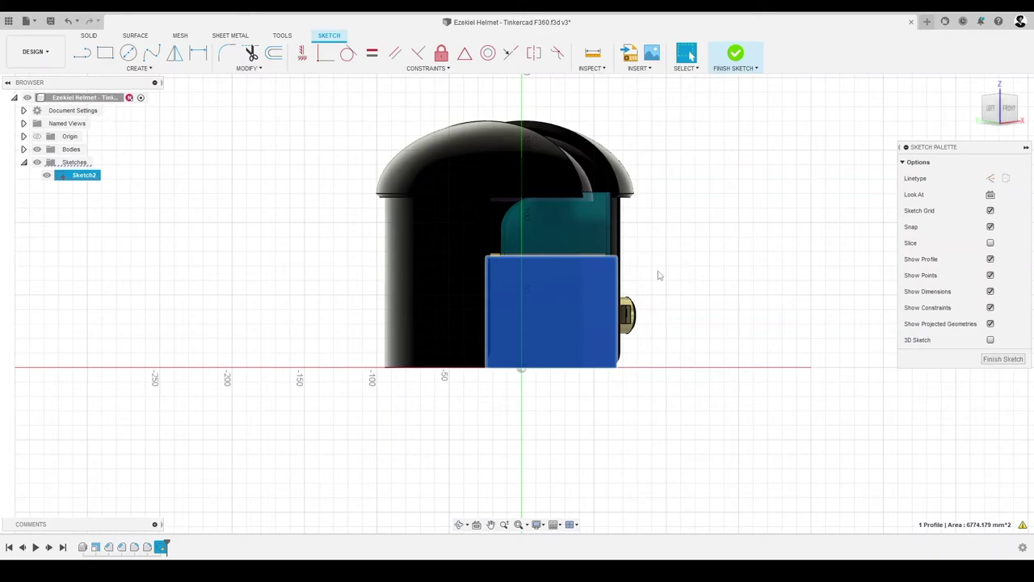
scroll(659, 275, up, 4)
scroll(658, 276, up, 1)
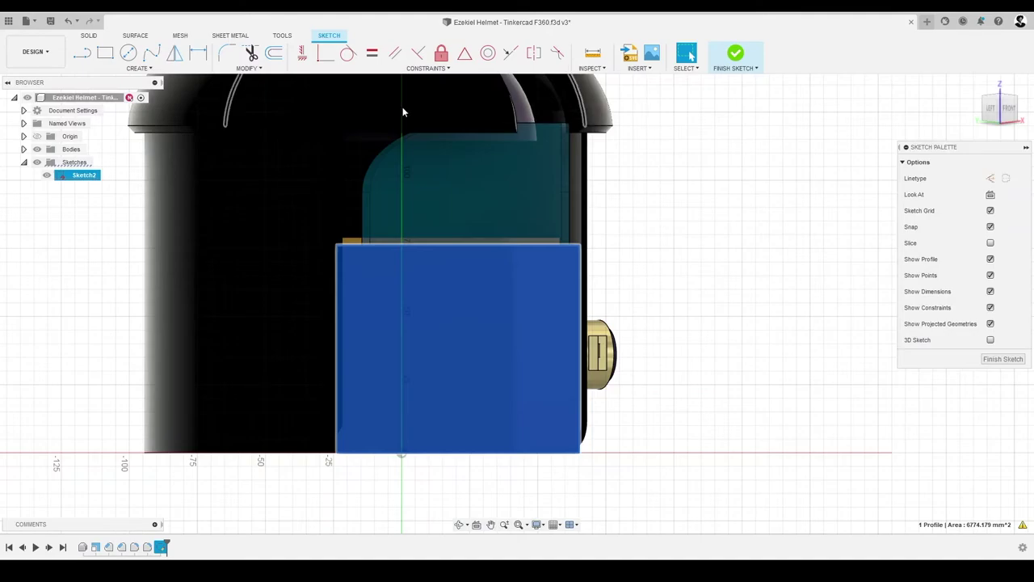
Draw upper and lower rectangular vent outlines on the left face with lines
click(150, 70)
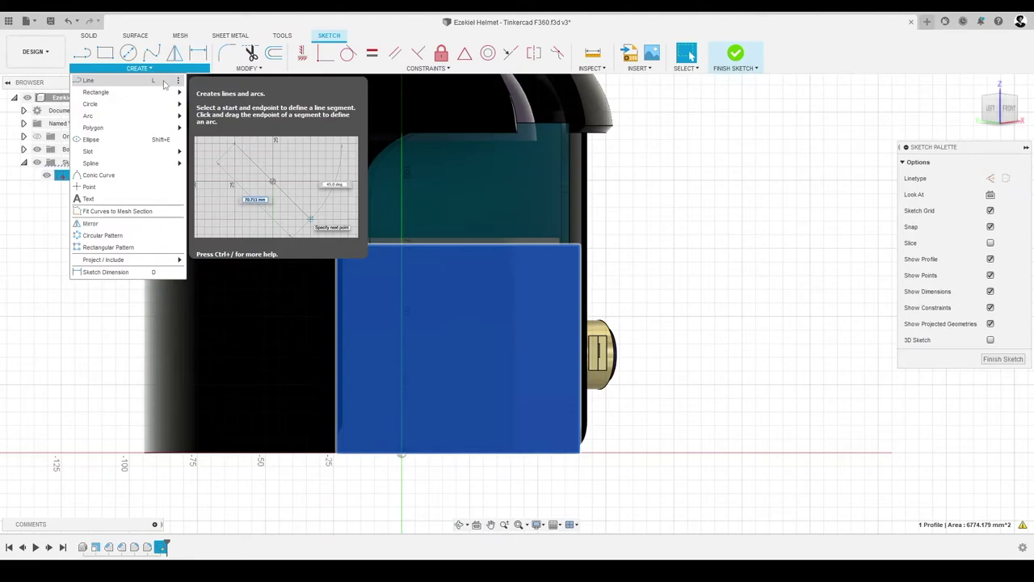
click(164, 82)
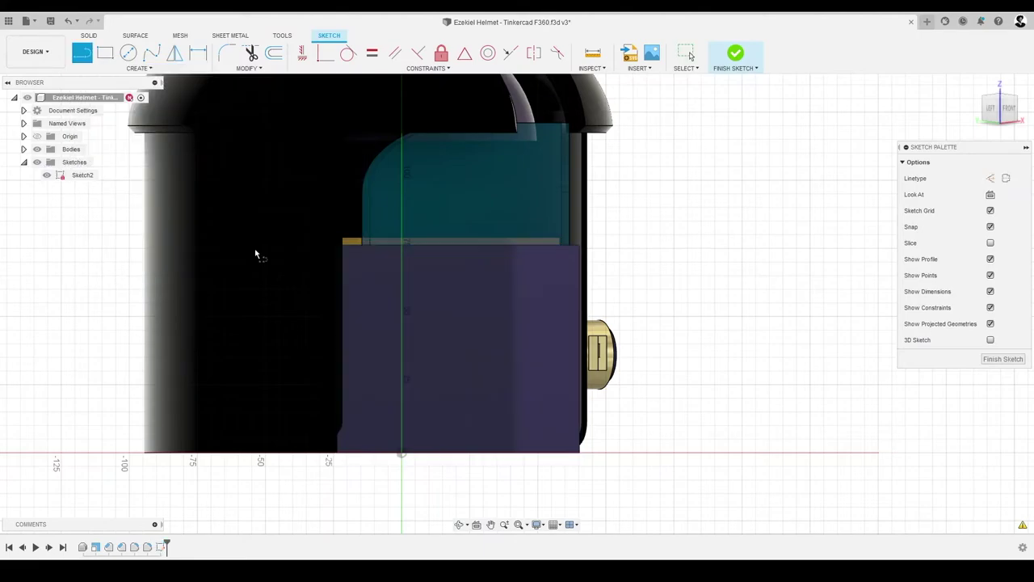
click(374, 275)
click(537, 316)
click(374, 316)
click(374, 275)
click(374, 357)
click(374, 397)
click(538, 396)
click(538, 357)
click(374, 357)
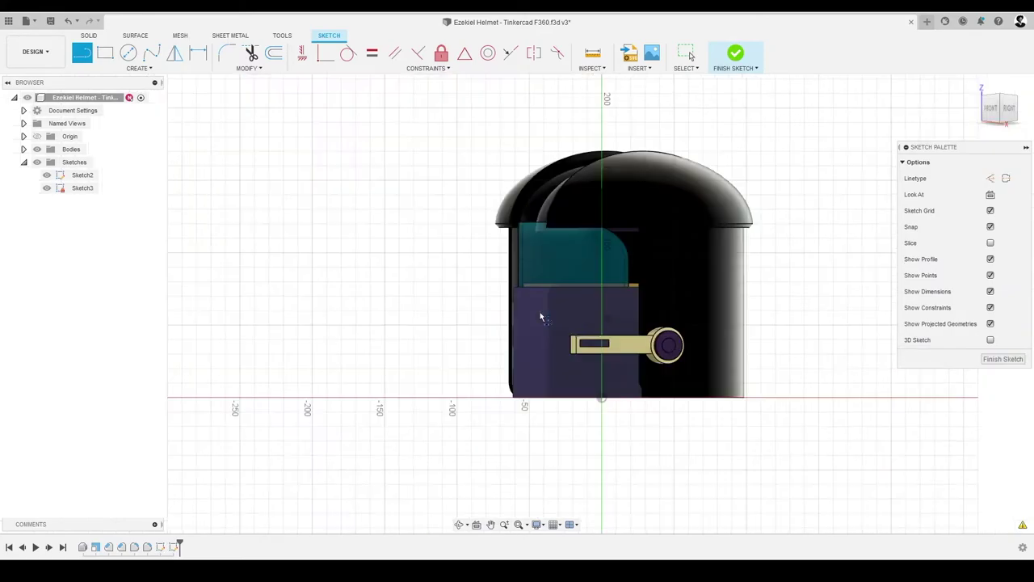
Draw the two rectangular vent outlines on the right face
scroll(539, 312, up, 3)
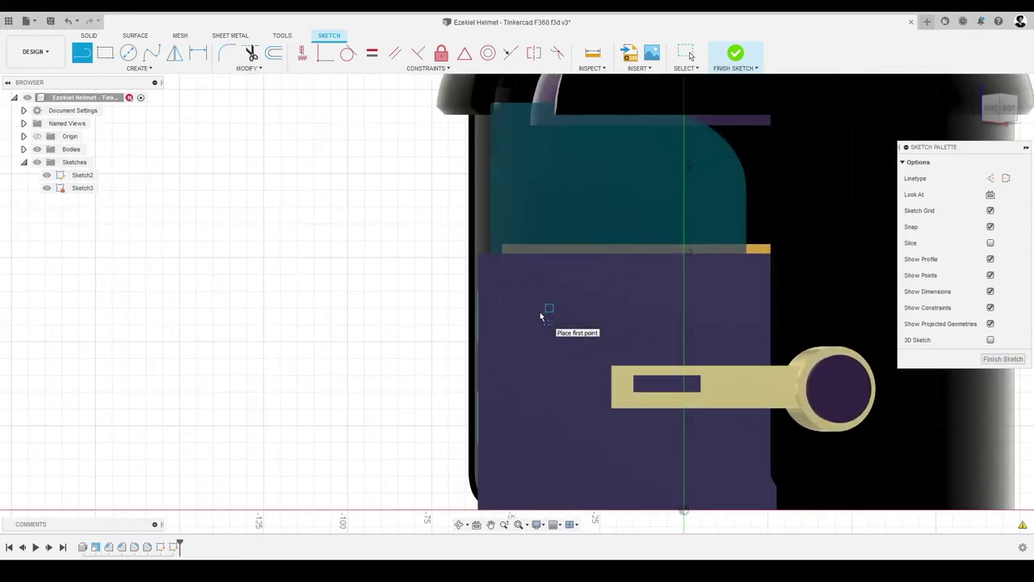
click(734, 290)
click(534, 313)
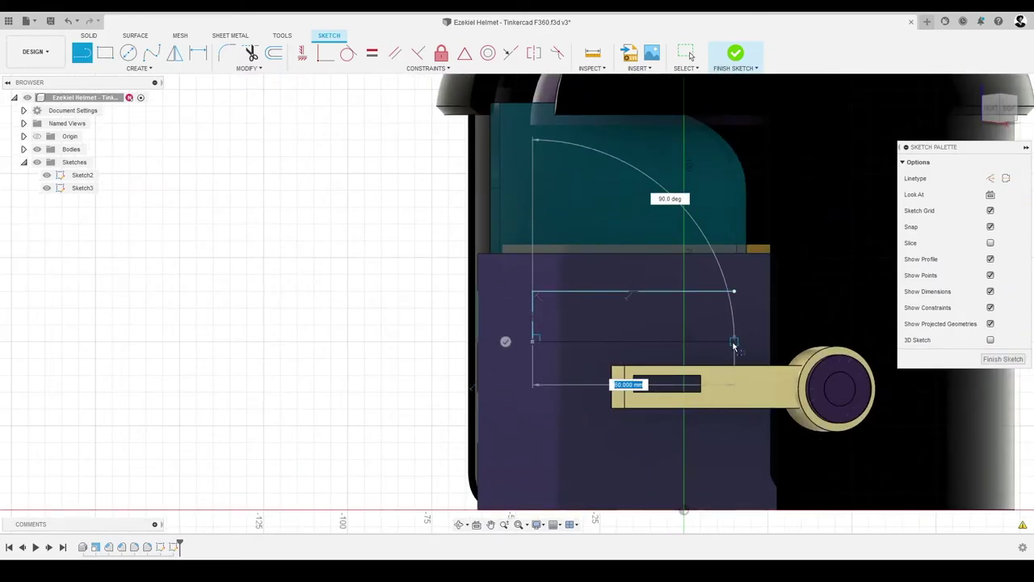
click(734, 342)
click(533, 440)
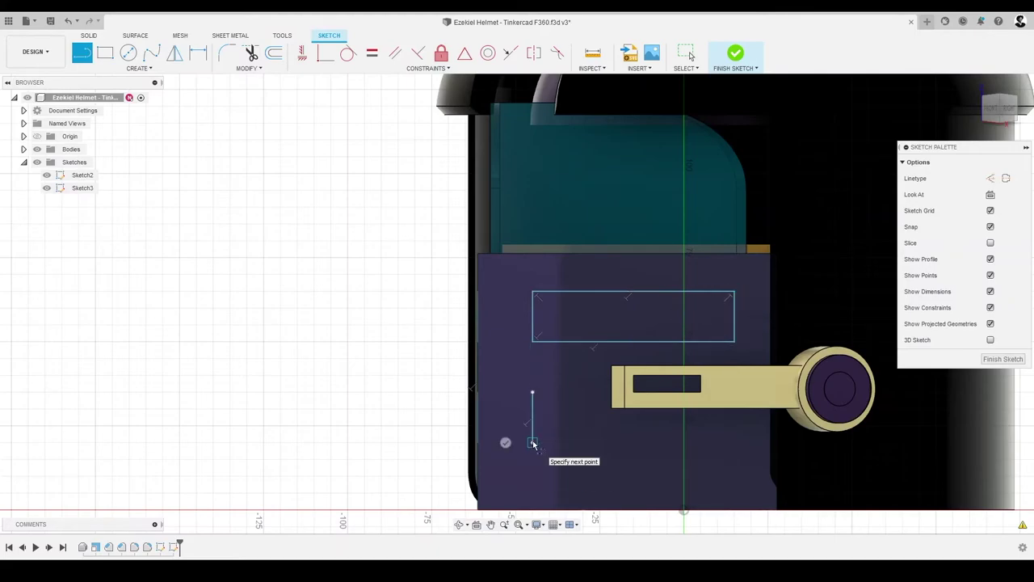
click(734, 441)
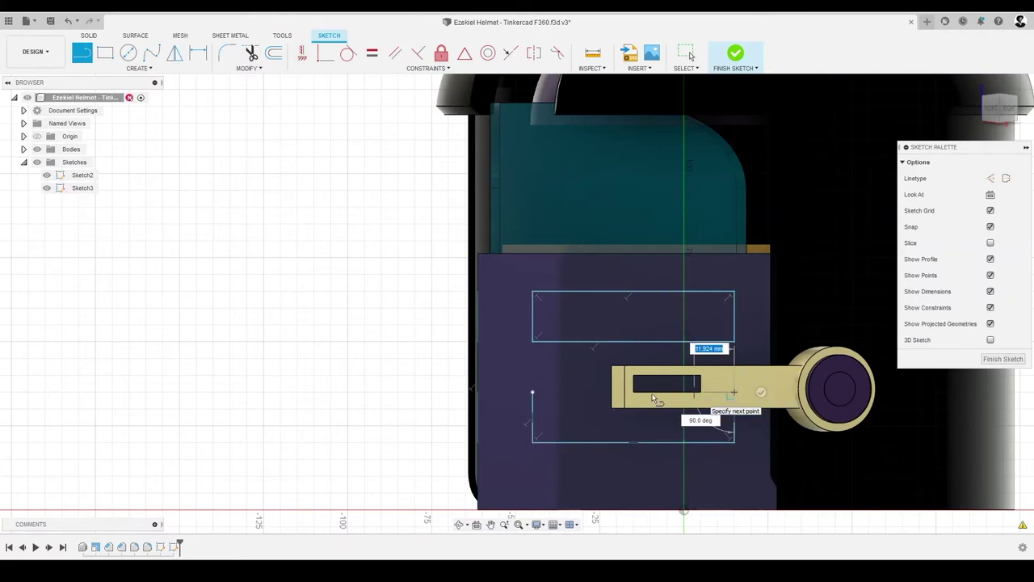
click(734, 392)
click(533, 392)
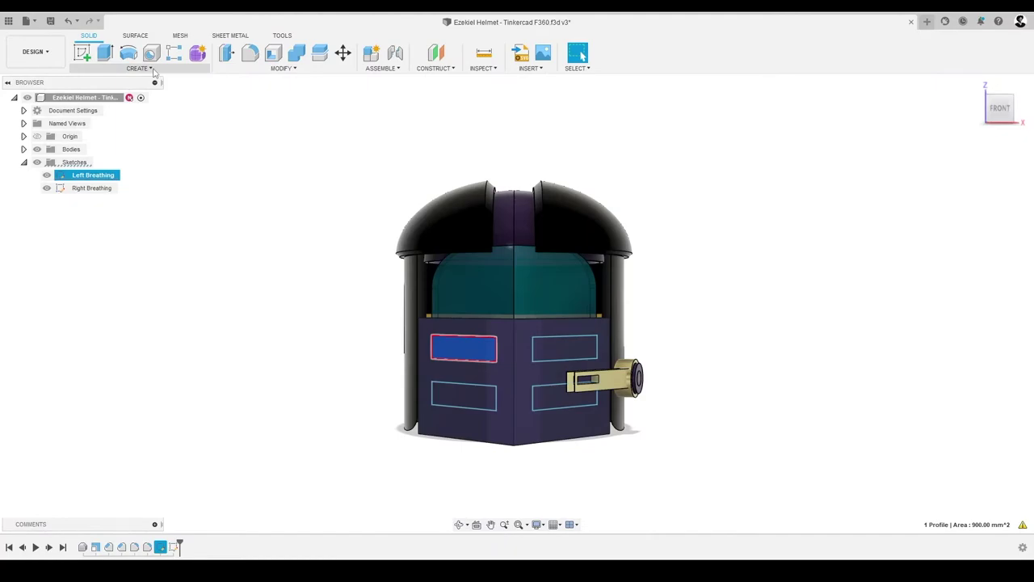
Confirm the Right Breathing sketch name and clear the current selection
click(152, 68)
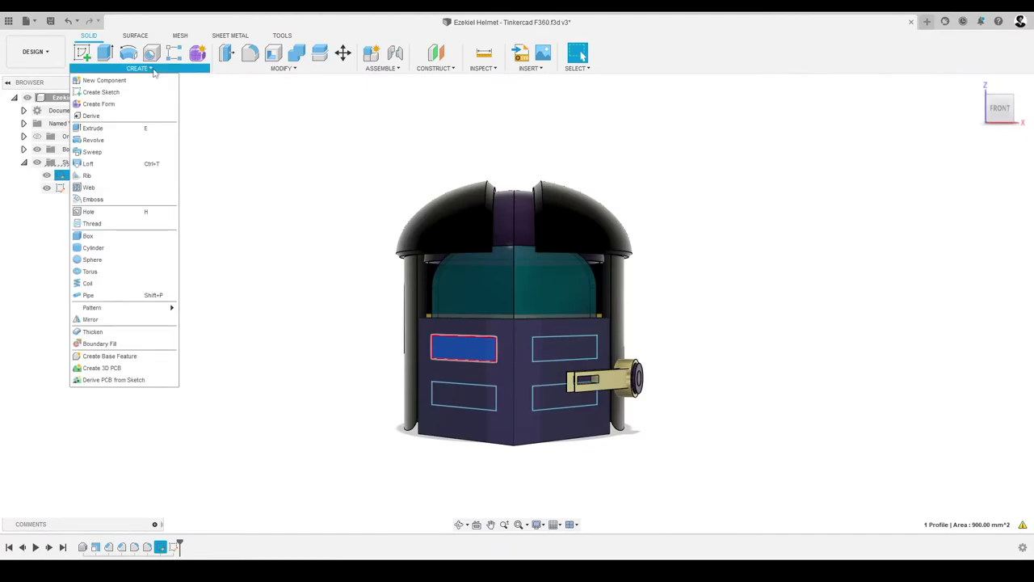
mouse_move(136, 128)
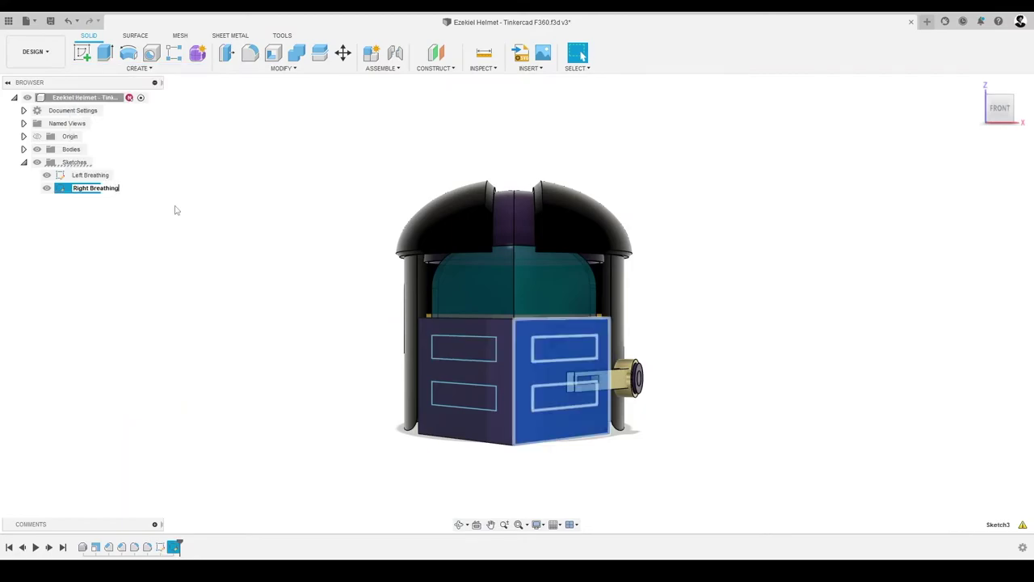
key(Return)
click(271, 238)
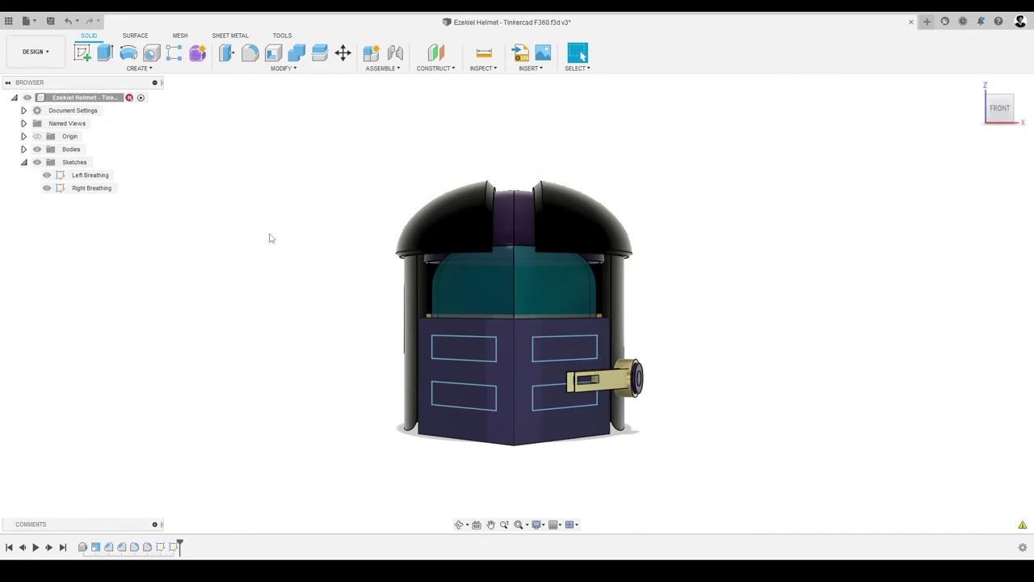
Extrude the upper-left vent profile with a 25.4 mm distance
click(439, 355)
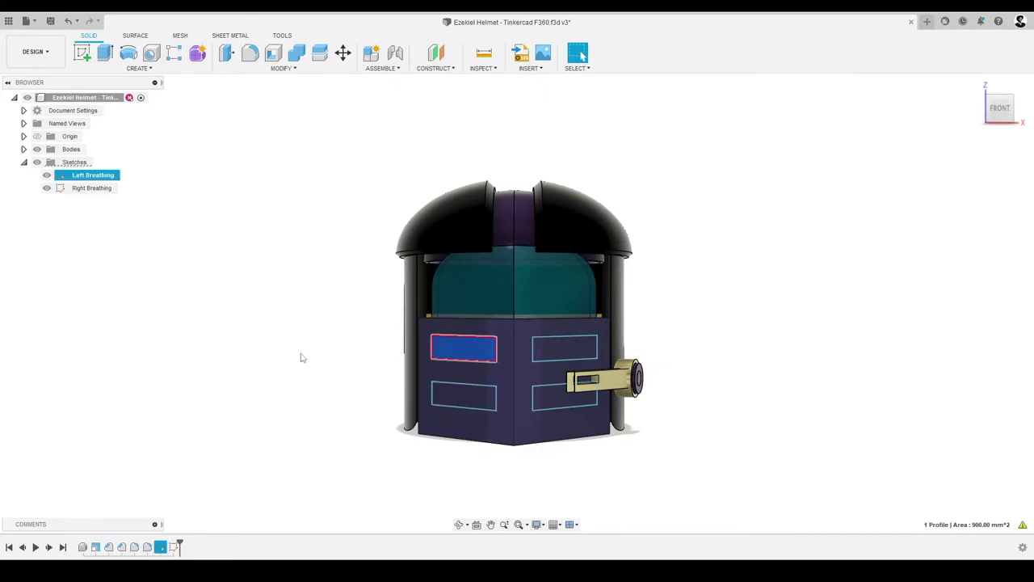
click(153, 71)
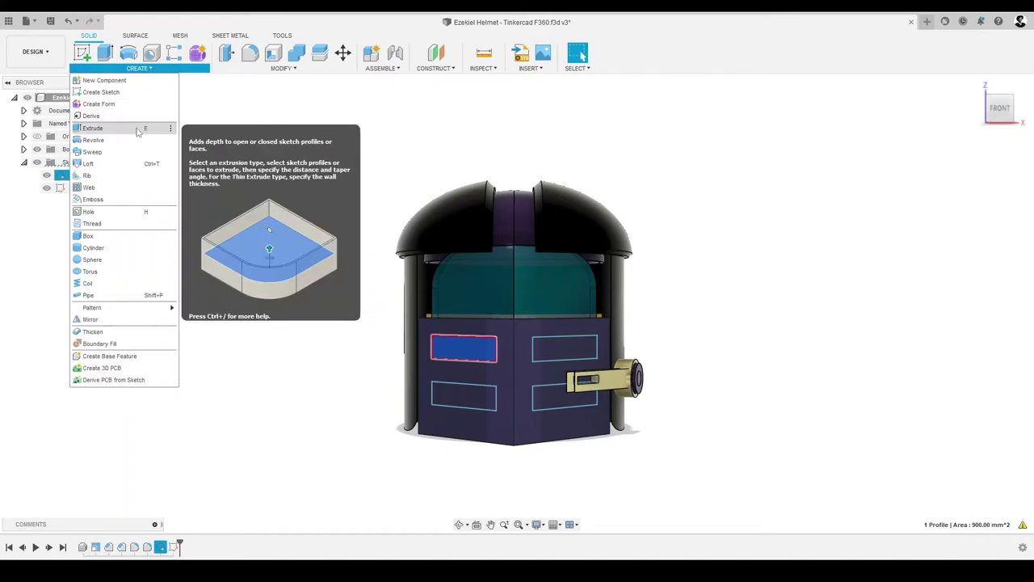
click(92, 128)
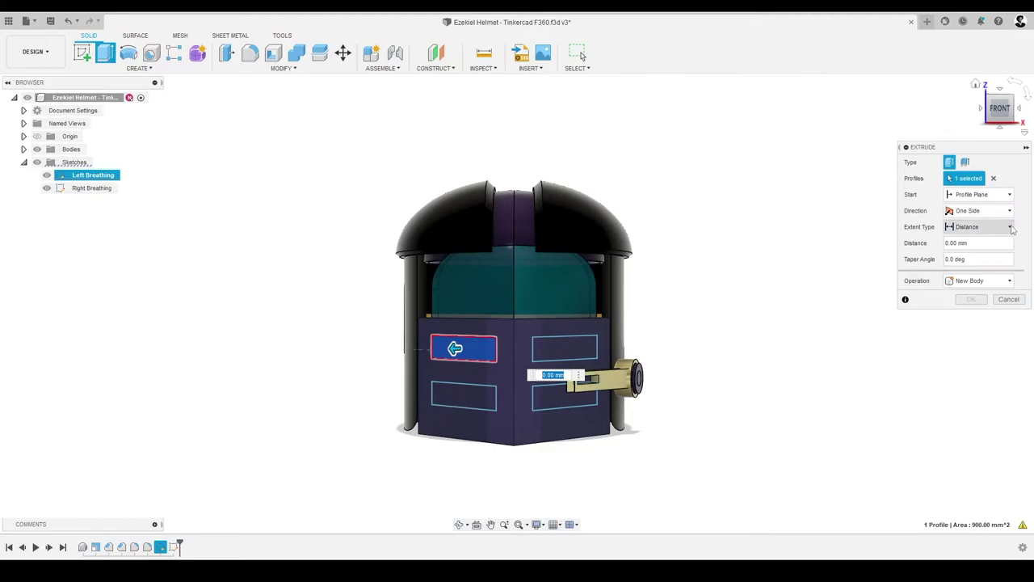
click(1010, 243)
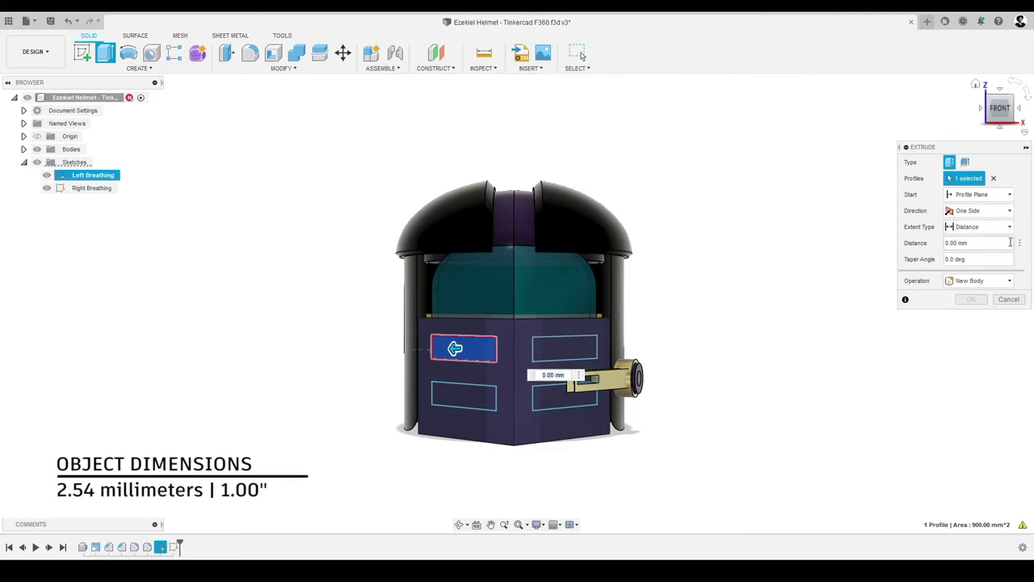
key(BackSpace)
key(BackSpace)
key(BackSpace)
key(BackSpace)
text(25.4)
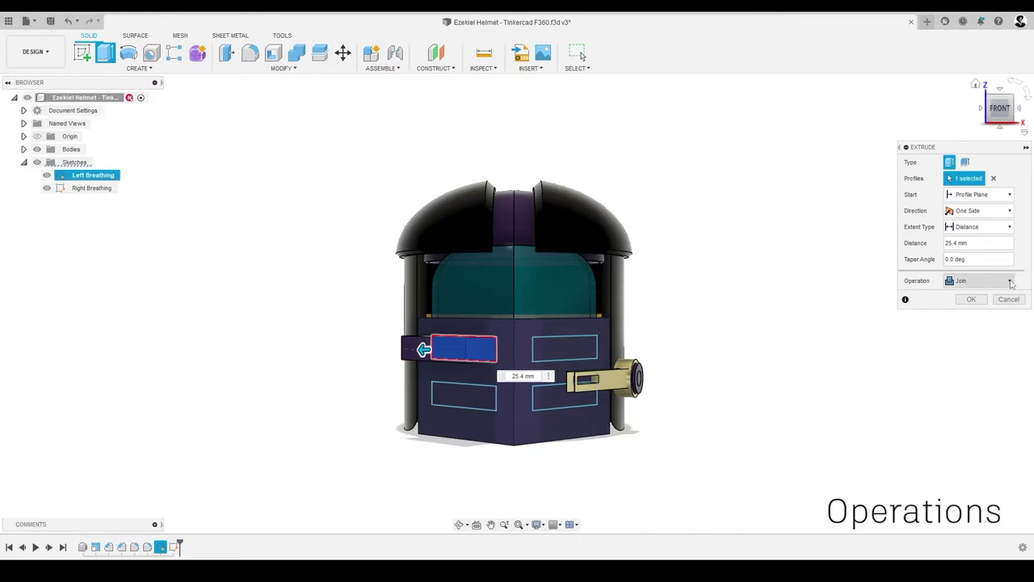
Switch the upper-left vent extrusion to a Cut operation and confirm it
click(1010, 282)
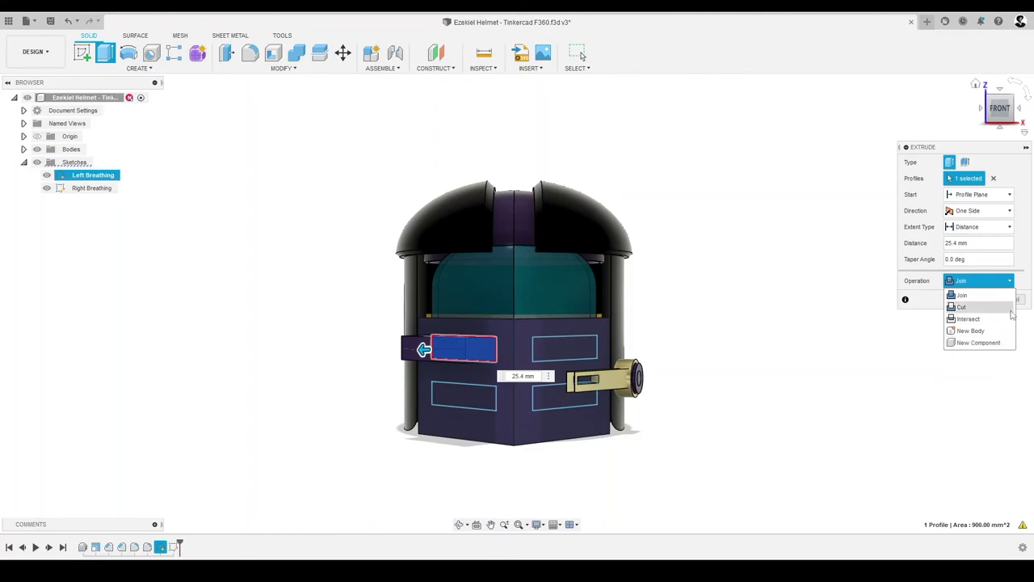
click(1011, 308)
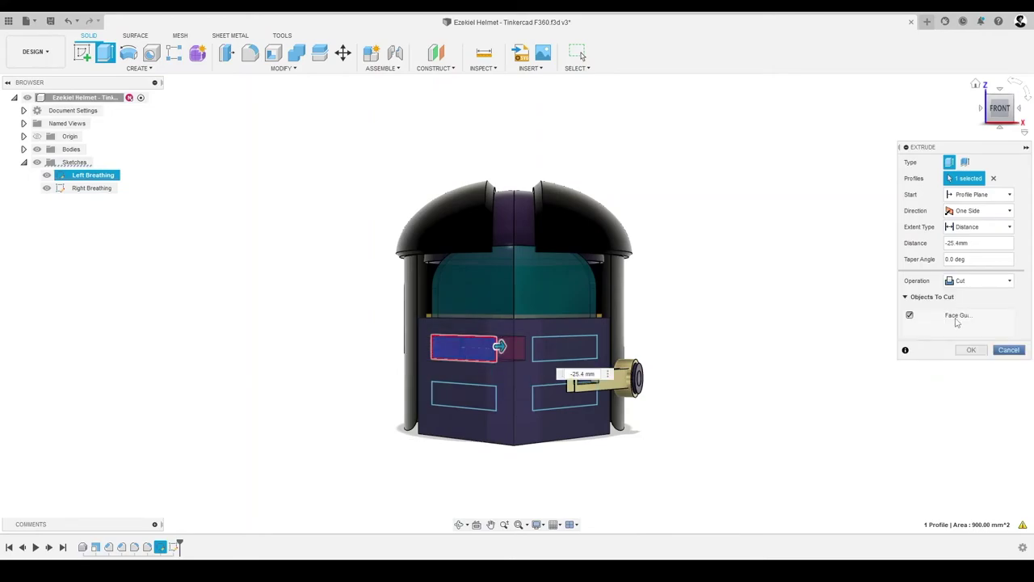
click(972, 349)
Cut the lower-left and lower-right vent profiles into the helmet with further extrudes
key(e)
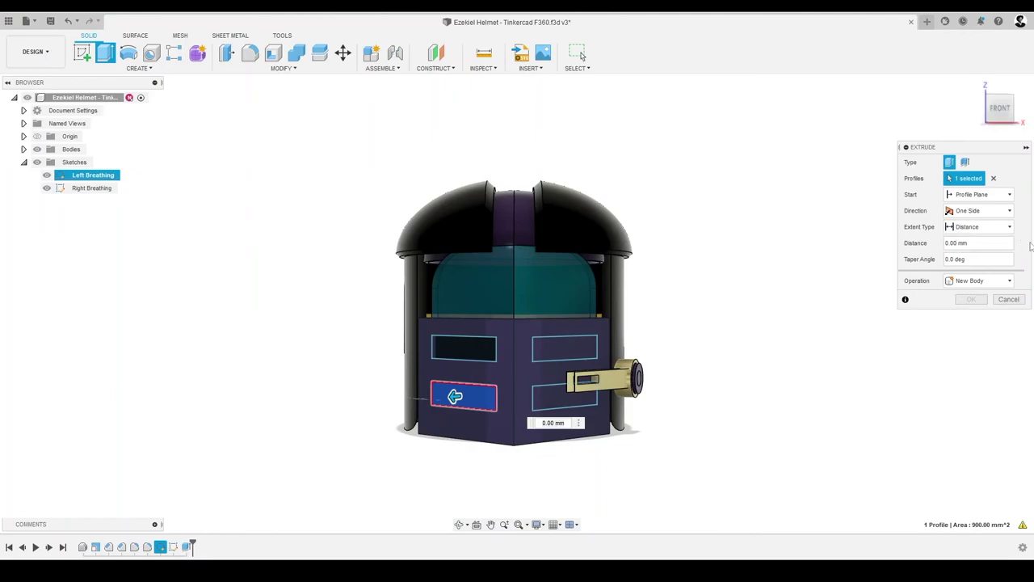
click(1008, 299)
click(105, 53)
key(Escape)
click(546, 404)
key(e)
key(Return)
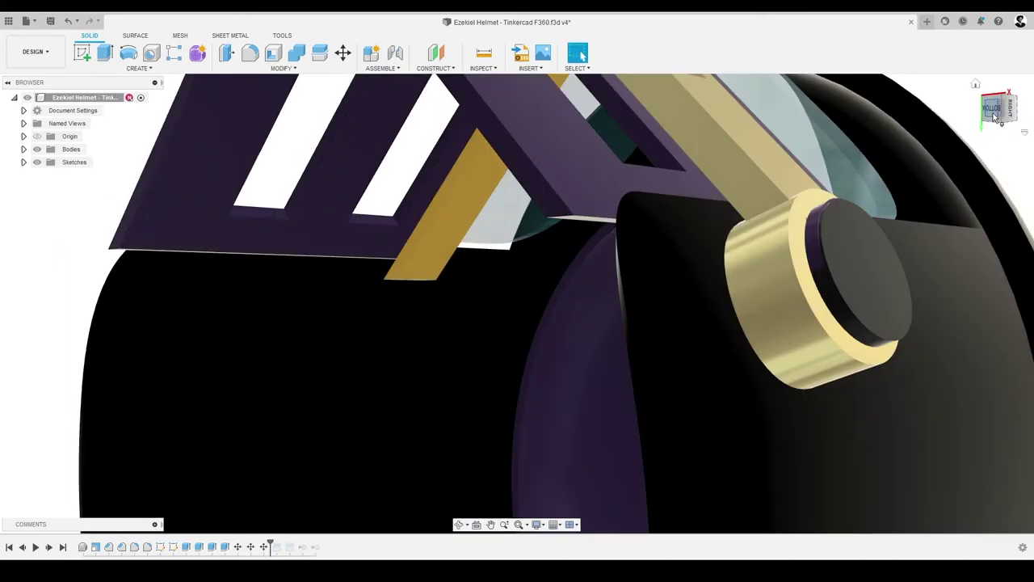
Split the gold Outer Bolt body using the thin curved face beside it as the splitting tool
drag(1002, 106, 997, 114)
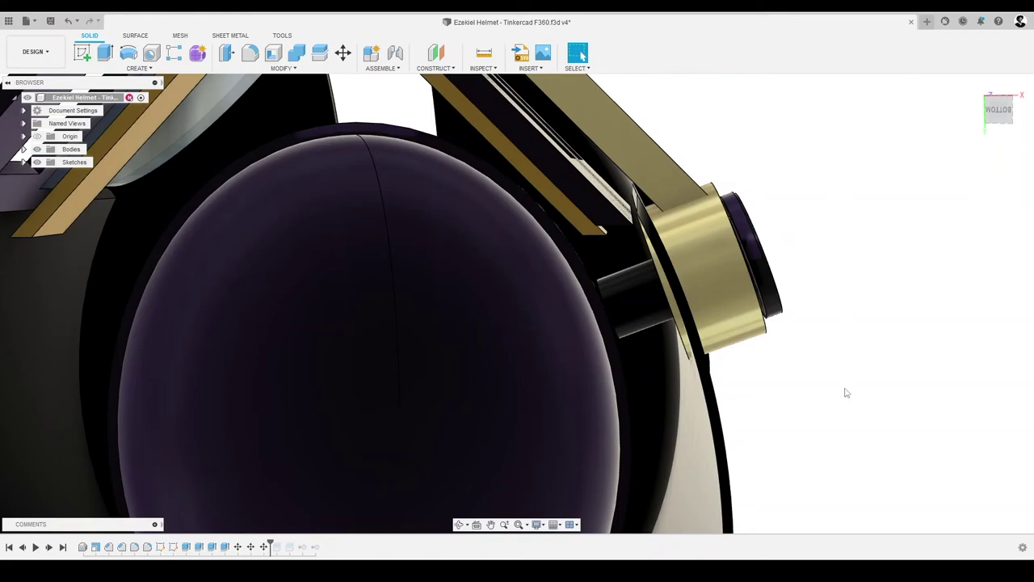
click(746, 317)
click(282, 68)
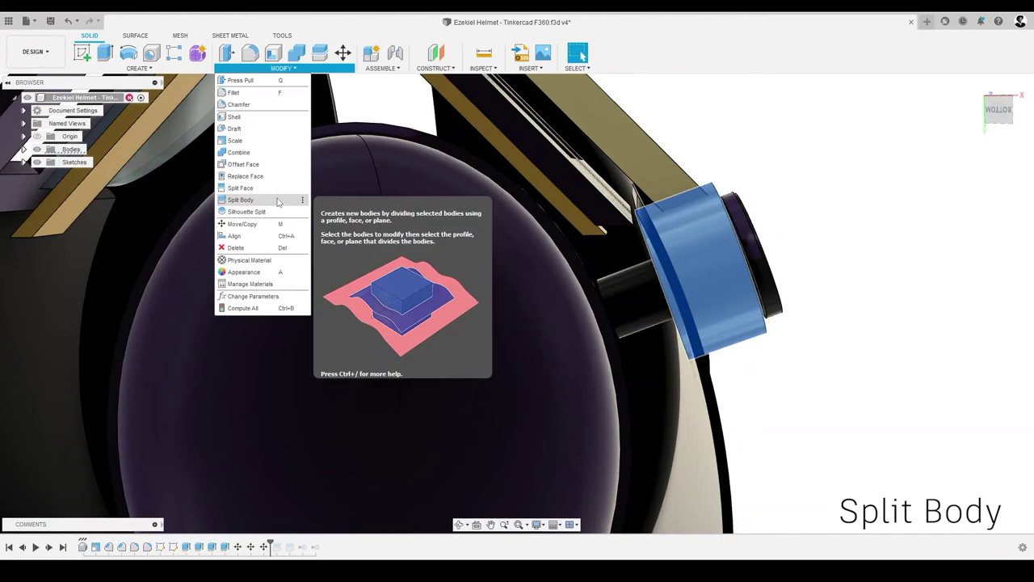
click(240, 200)
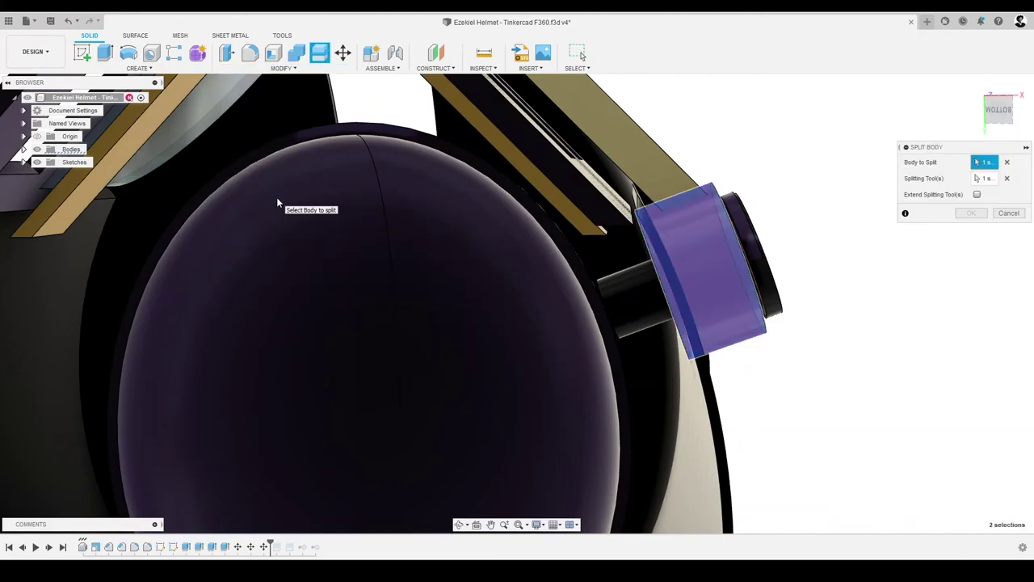
click(1006, 181)
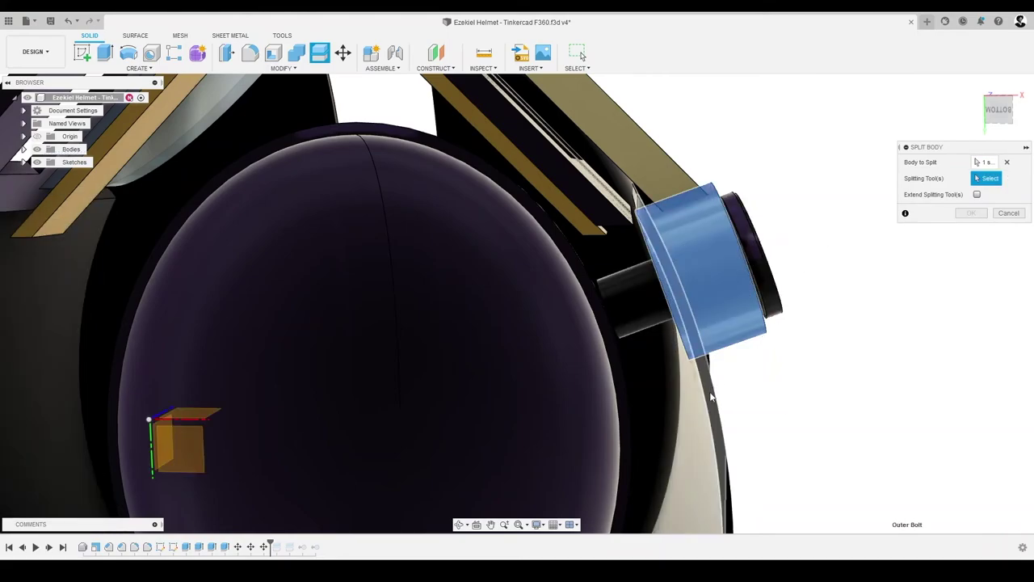
click(711, 396)
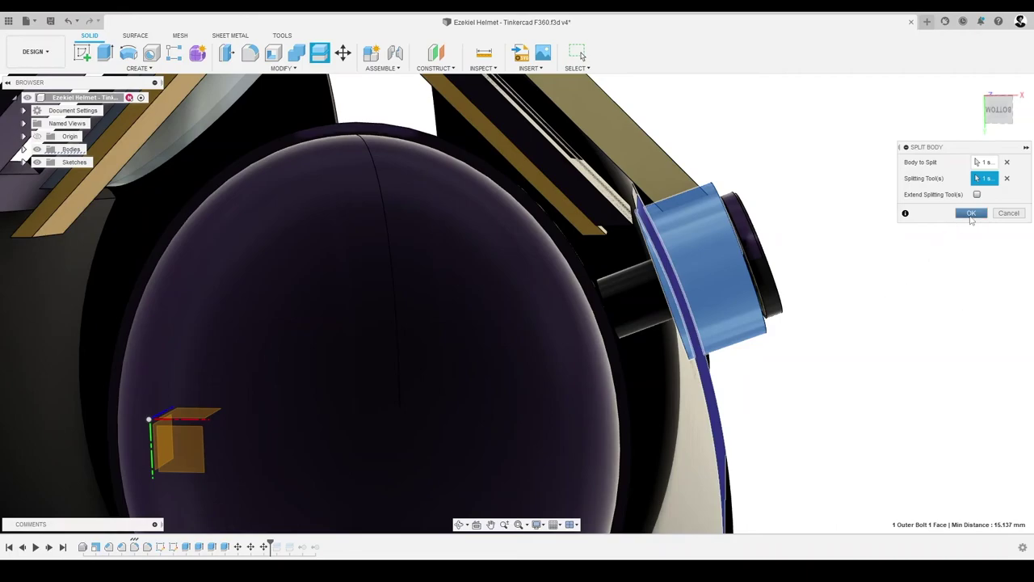
click(971, 215)
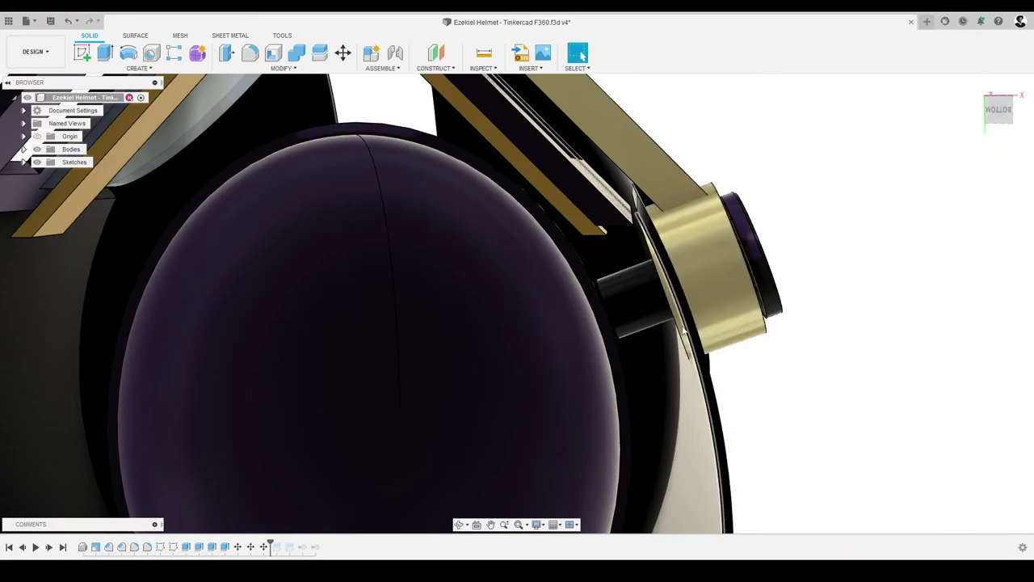
Split the bolt body again using the adjacent surface as the cutter
click(681, 330)
click(281, 68)
click(242, 199)
click(984, 177)
shift+middle_drag(614, 323, 649, 337)
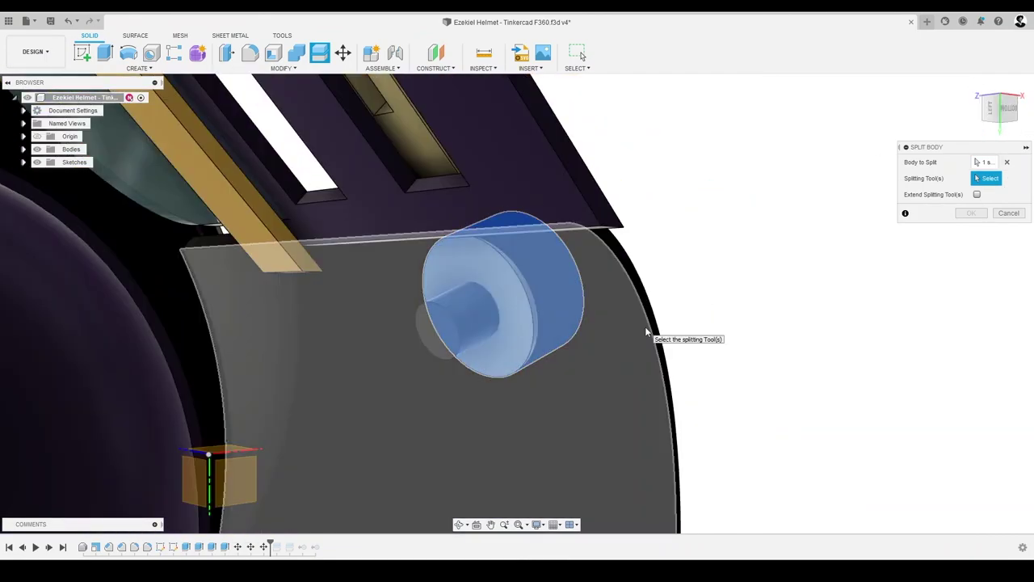
click(649, 337)
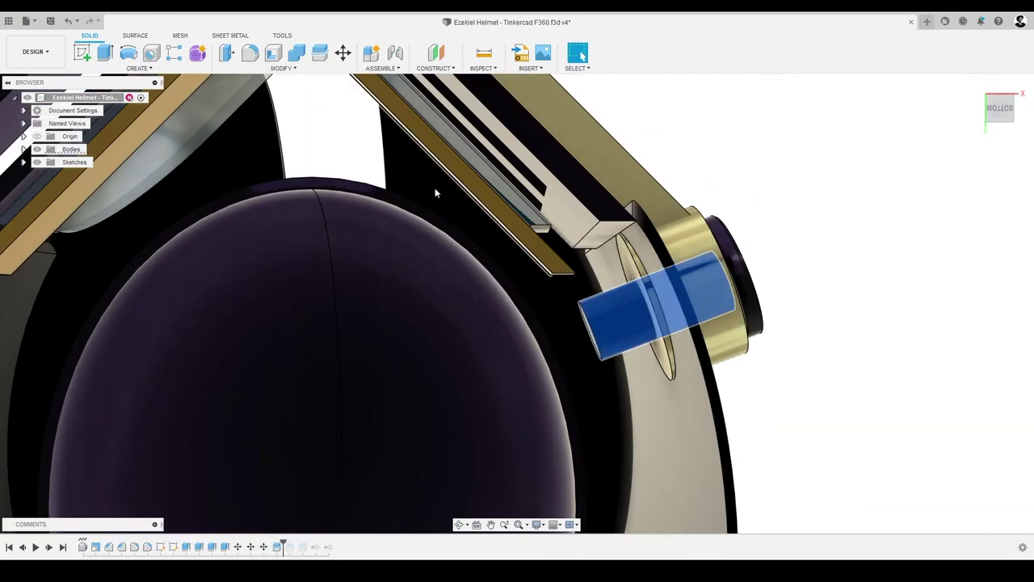
Remove the leftover Outer Bolt (1) and Inner Bolt - Hole (1) bodies from the Bodies folder
right_click(612, 325)
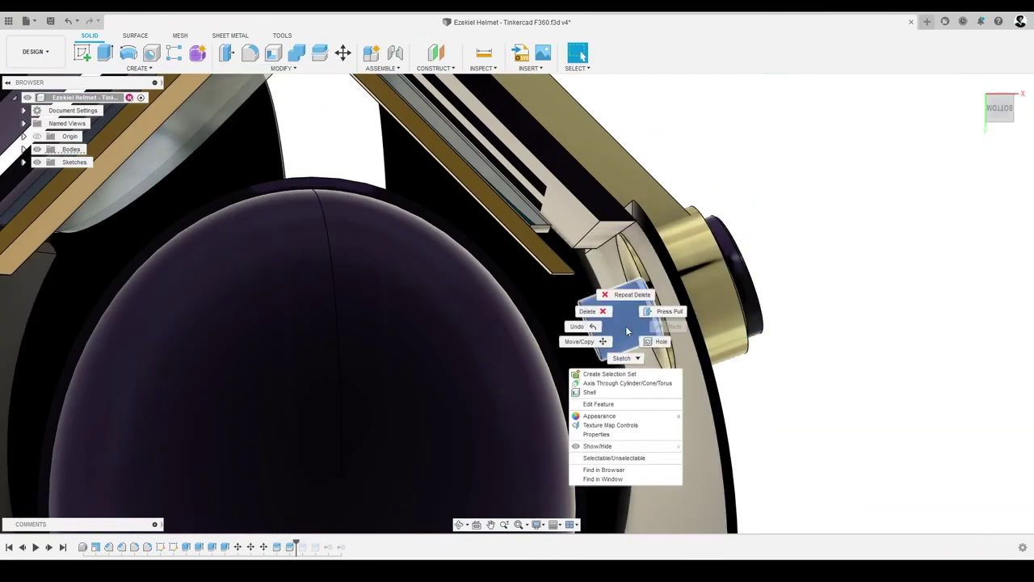
click(23, 148)
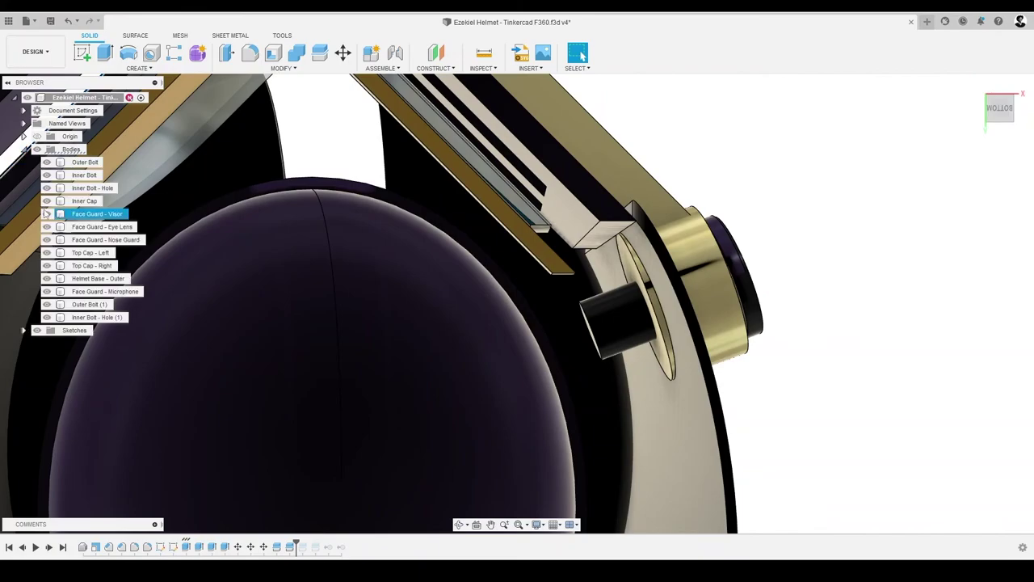
right_click(91, 304)
click(101, 481)
right_click(103, 305)
click(129, 481)
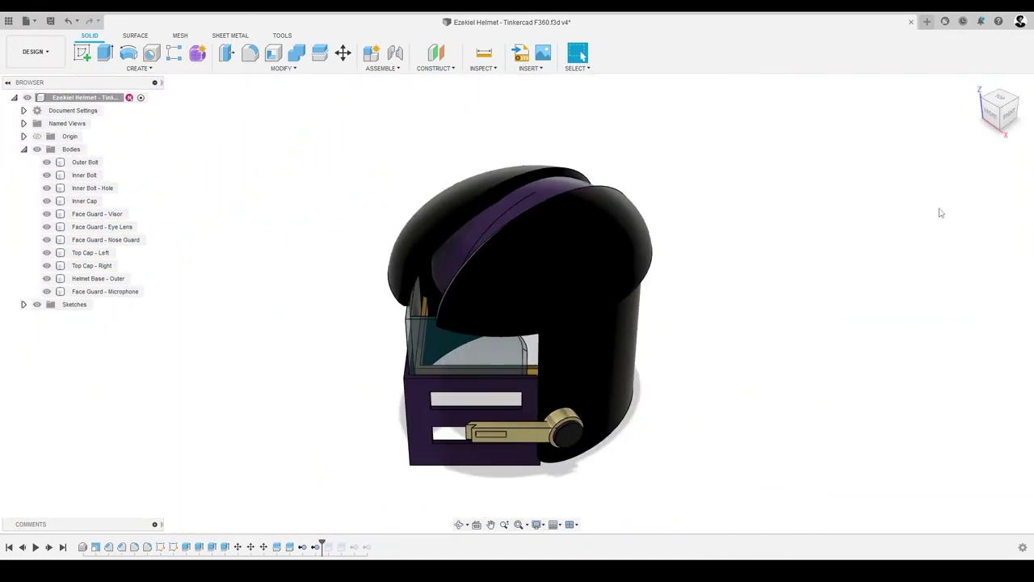
Inspect the helmet from the front, left, back and right with the ViewCube
click(992, 119)
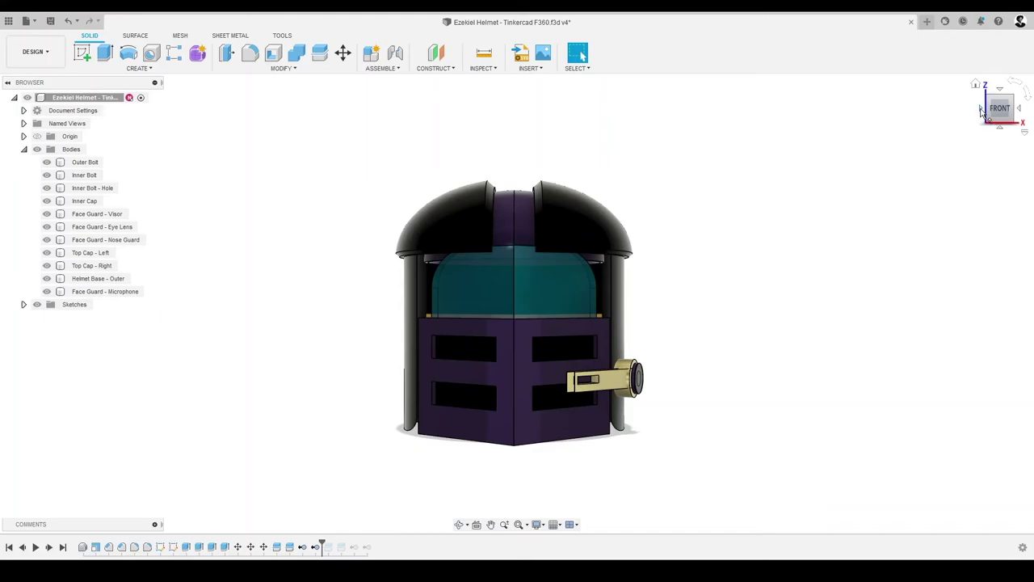
click(981, 109)
click(981, 109)
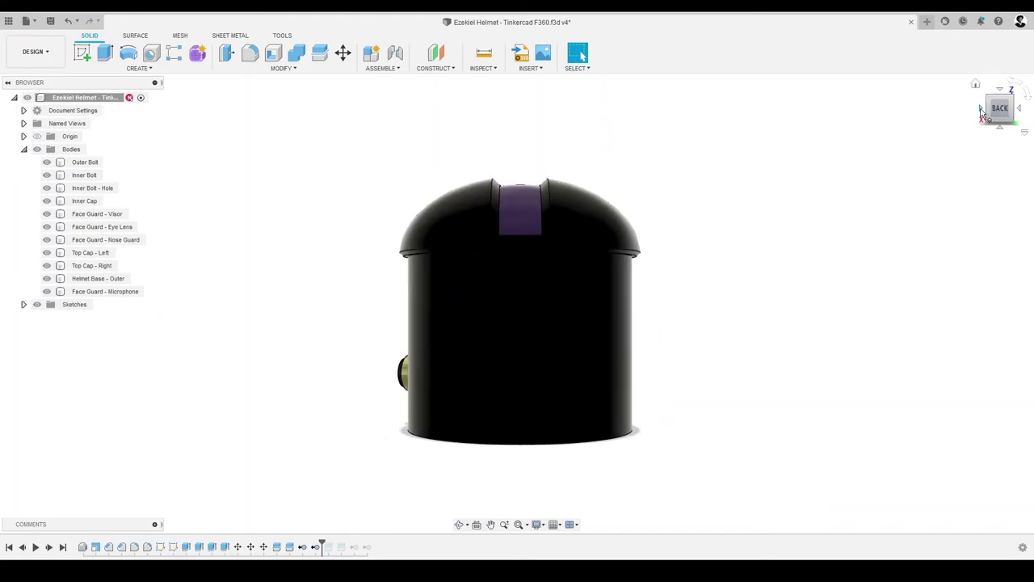
click(981, 109)
click(981, 109)
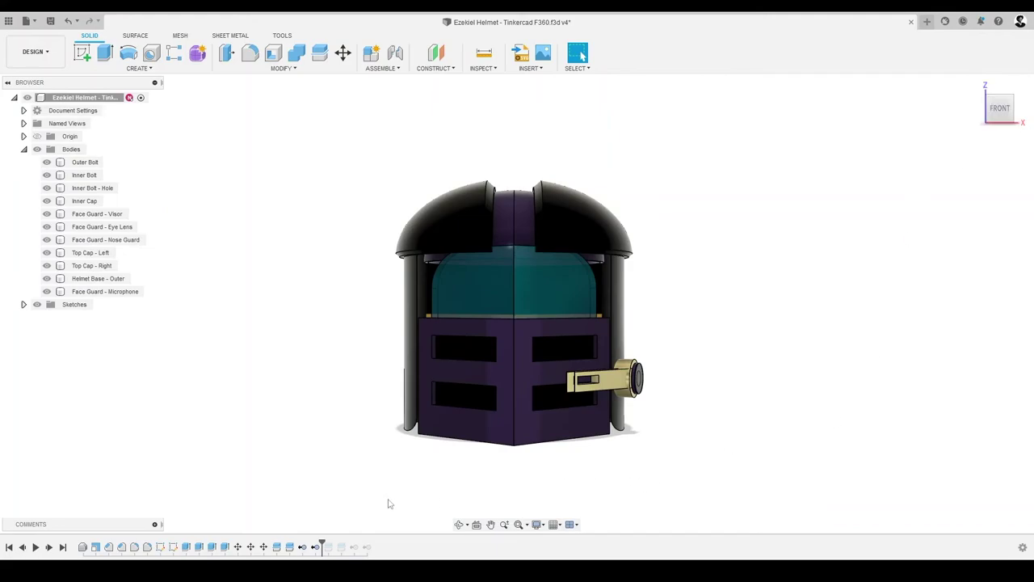
Delete all features after the history marker and change the Chamfer1 distance to 6.35 mm
right_click(328, 549)
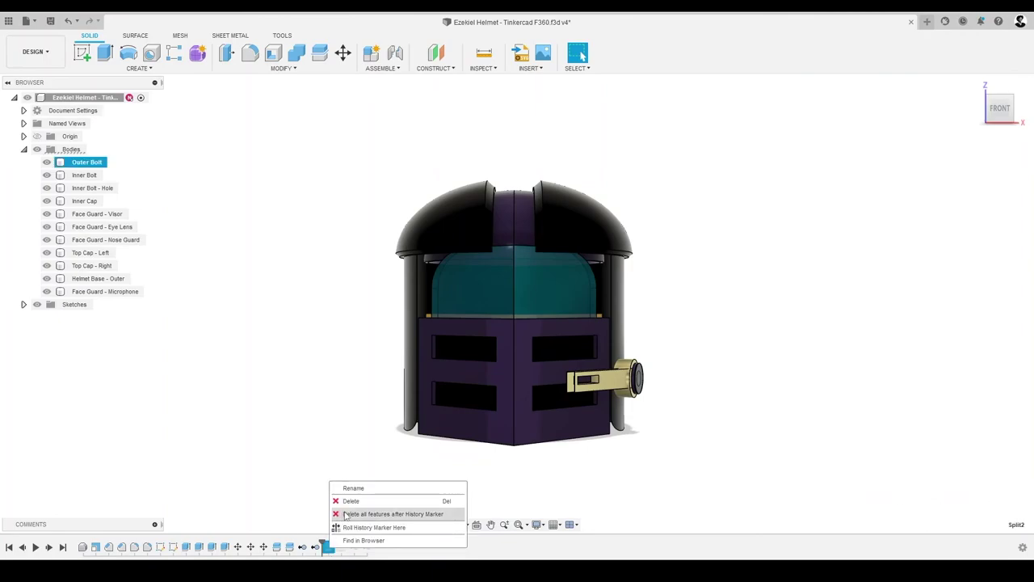
click(345, 515)
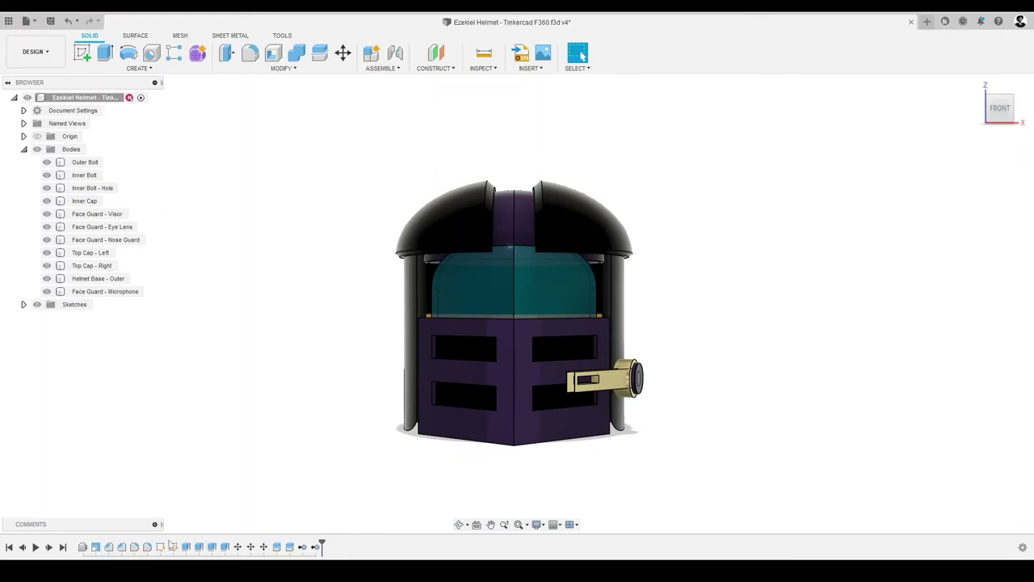
right_click(109, 547)
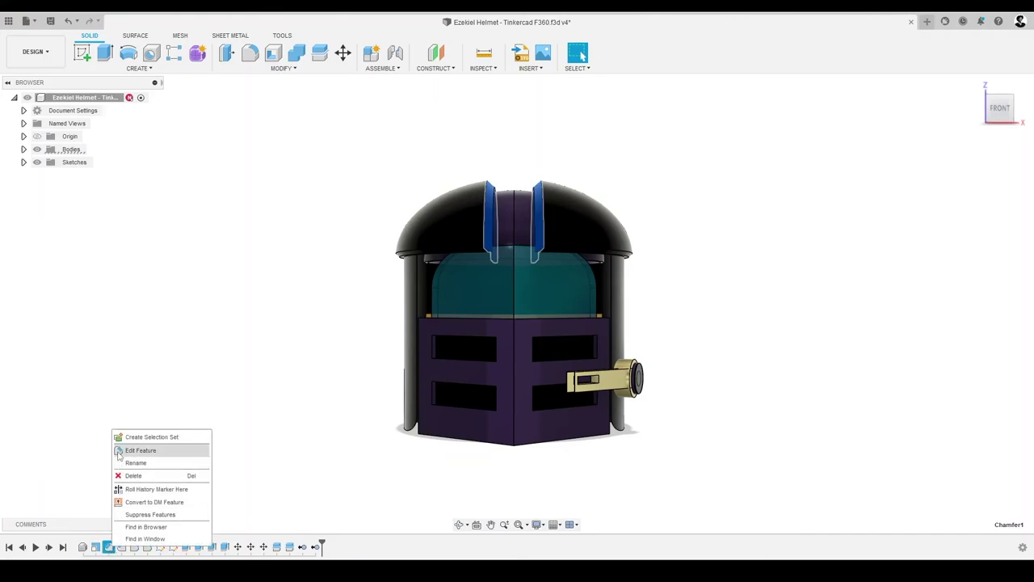
click(165, 455)
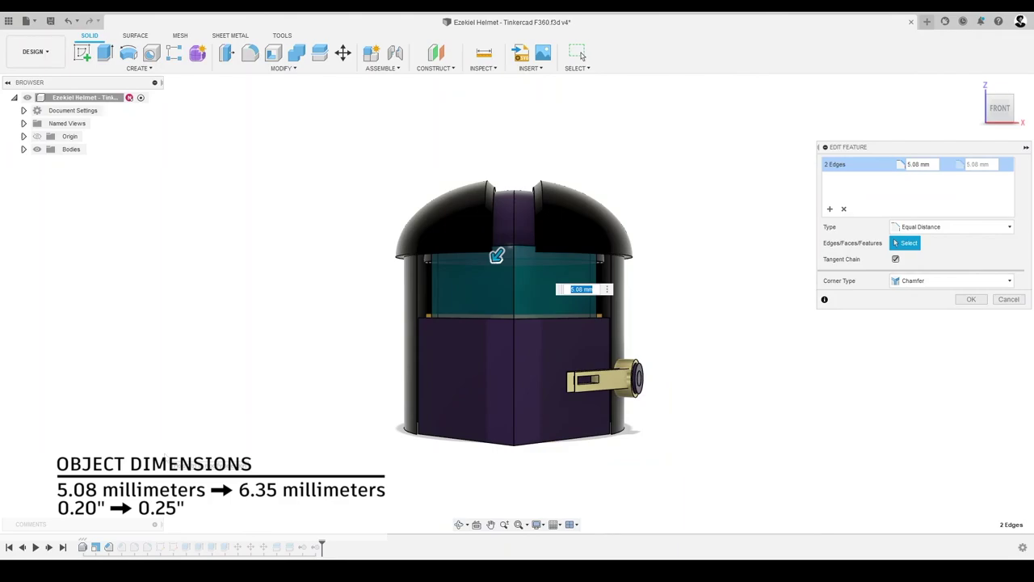
text(6.35)
key(Return)
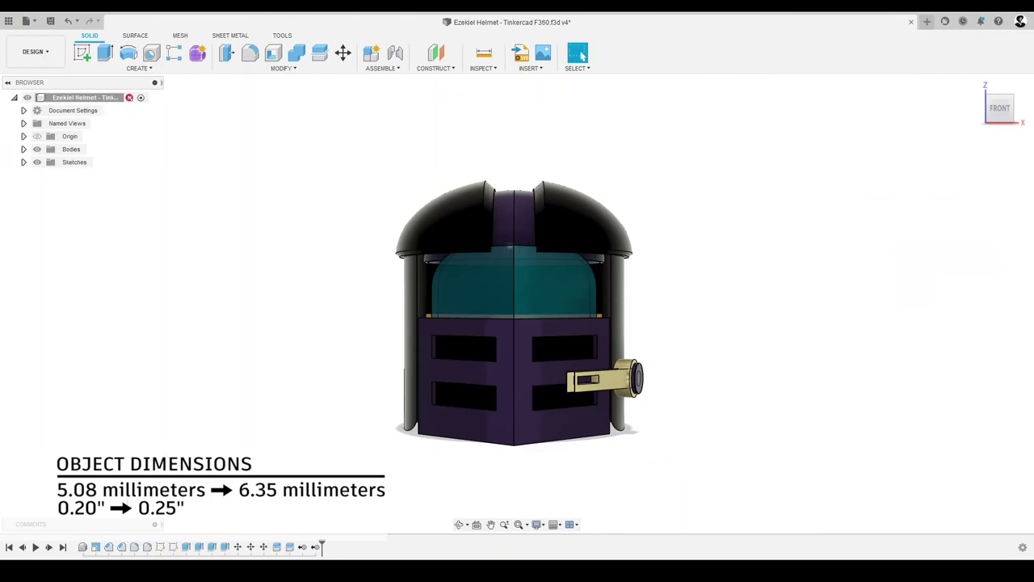
drag(322, 546, 58, 541)
click(36, 547)
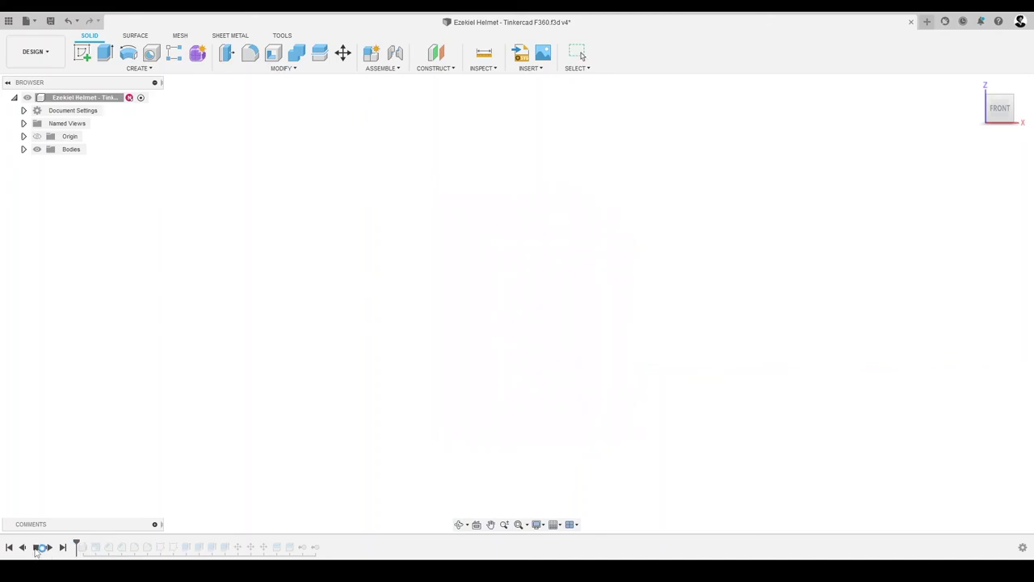
click(36, 547)
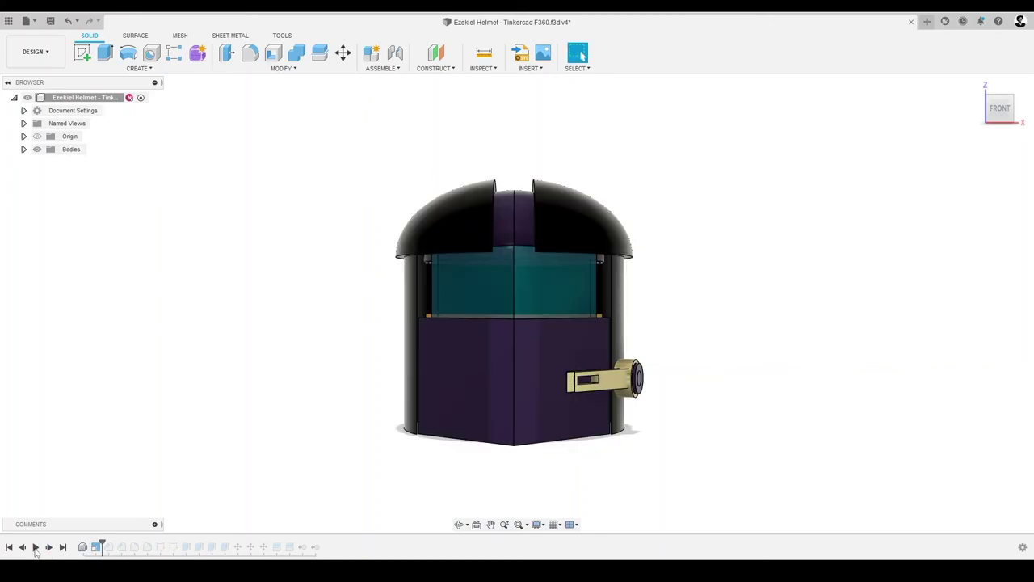
click(48, 547)
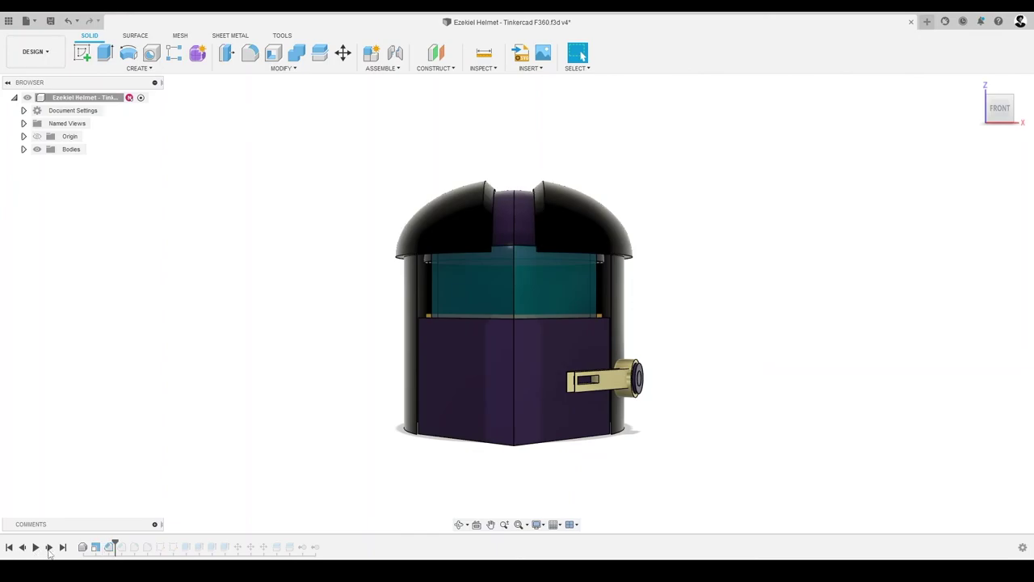
click(48, 548)
click(48, 548)
click(49, 548)
click(49, 548)
click(49, 548)
click(48, 548)
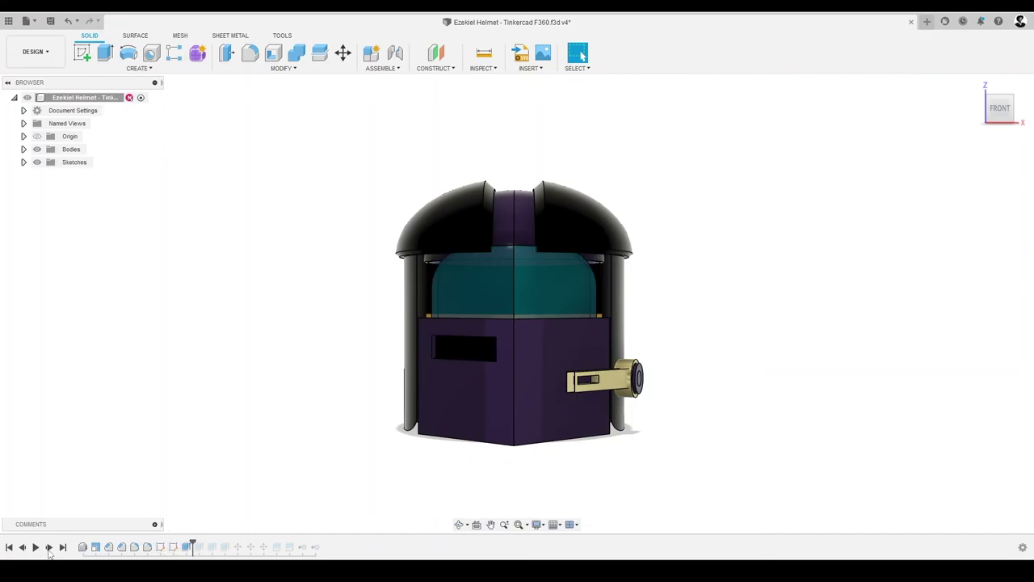
click(49, 548)
click(48, 548)
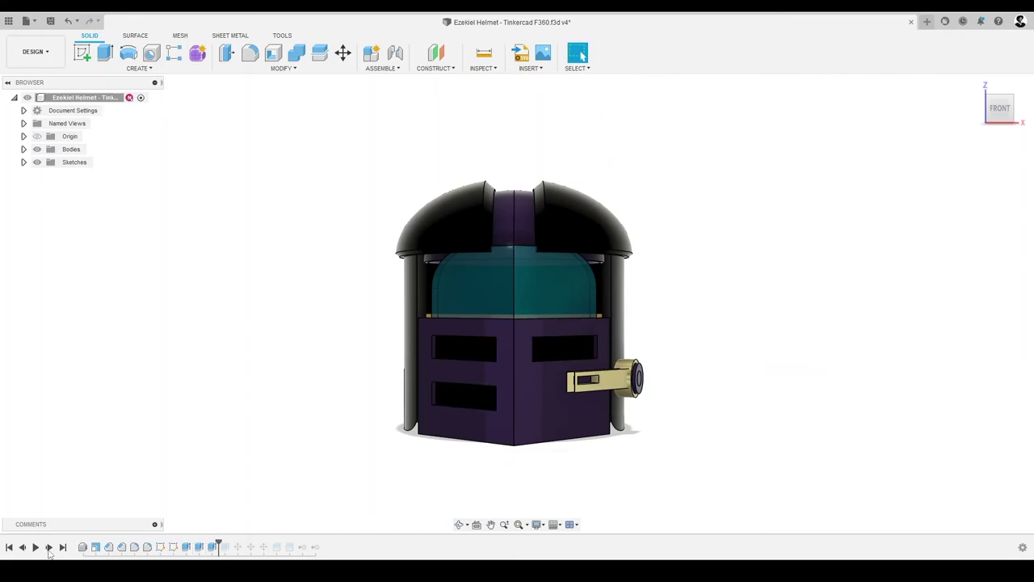
click(49, 547)
click(48, 548)
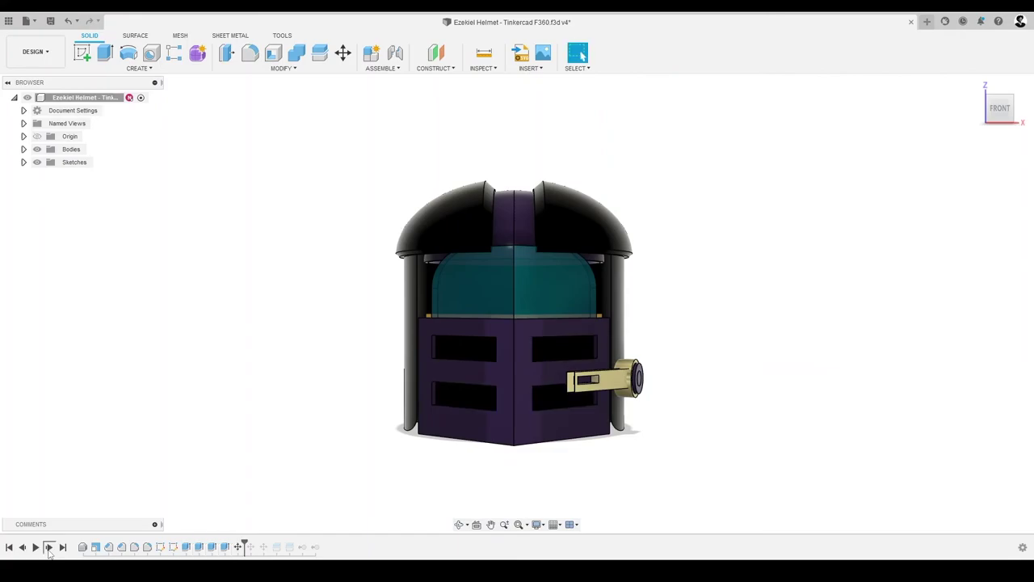
click(48, 547)
click(49, 548)
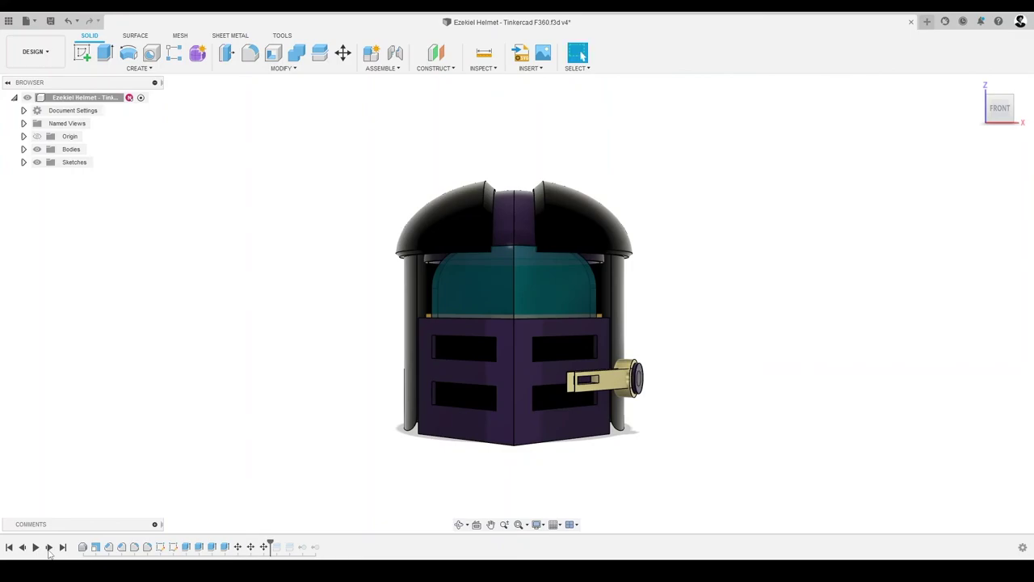
click(48, 548)
click(49, 548)
click(49, 548)
click(49, 548)
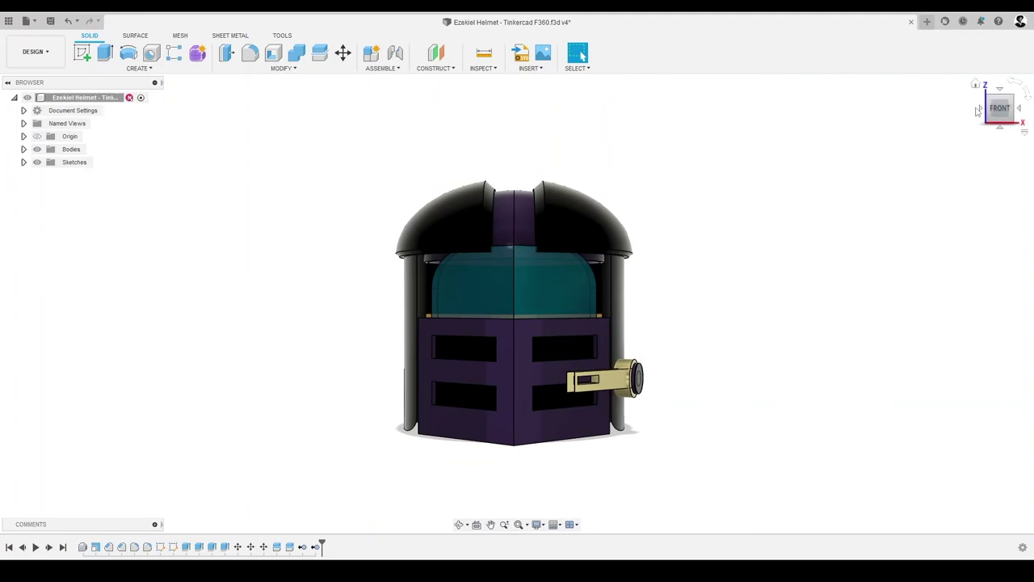
click(979, 110)
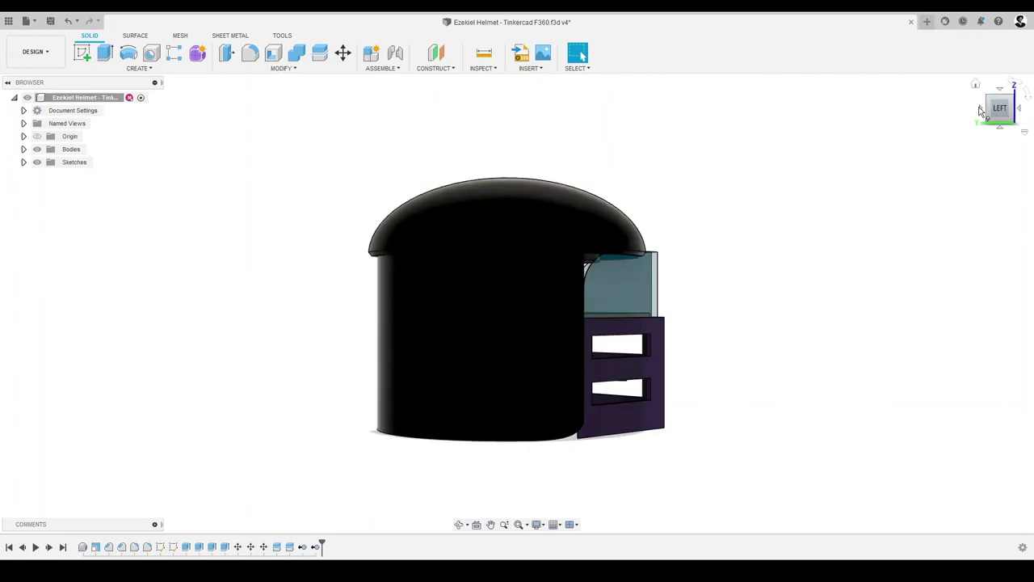
click(979, 110)
click(979, 110)
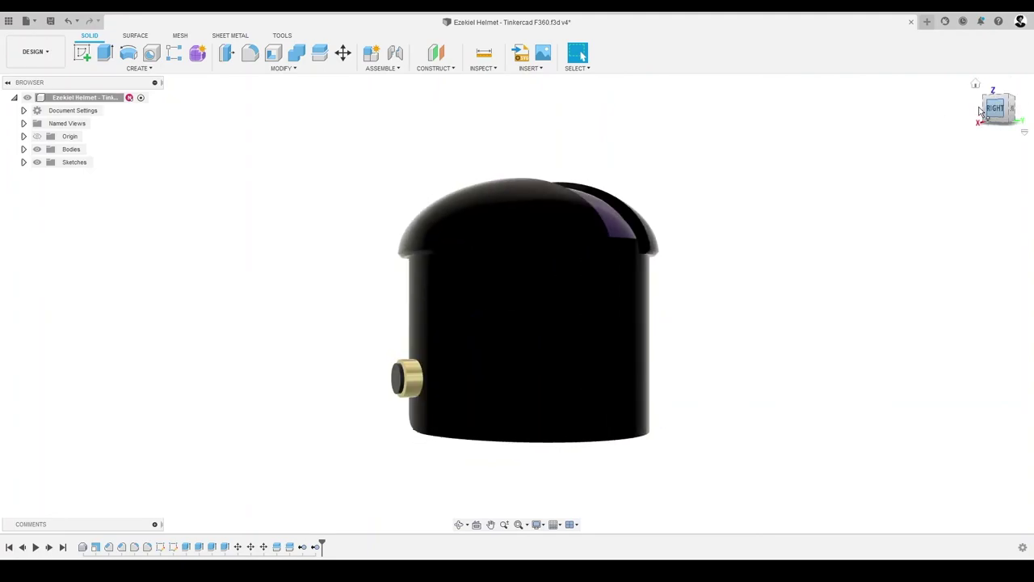
click(979, 110)
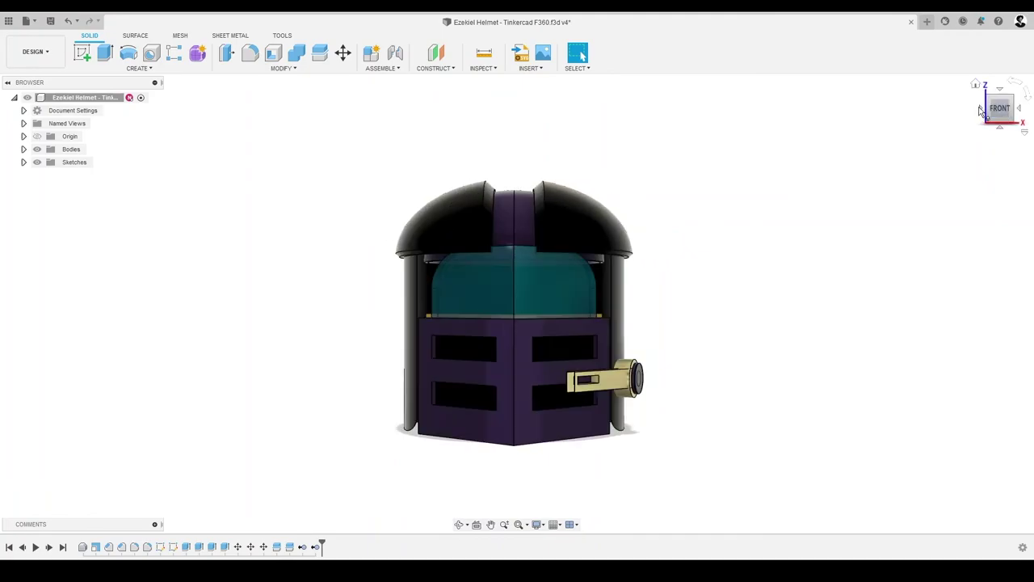
click(980, 110)
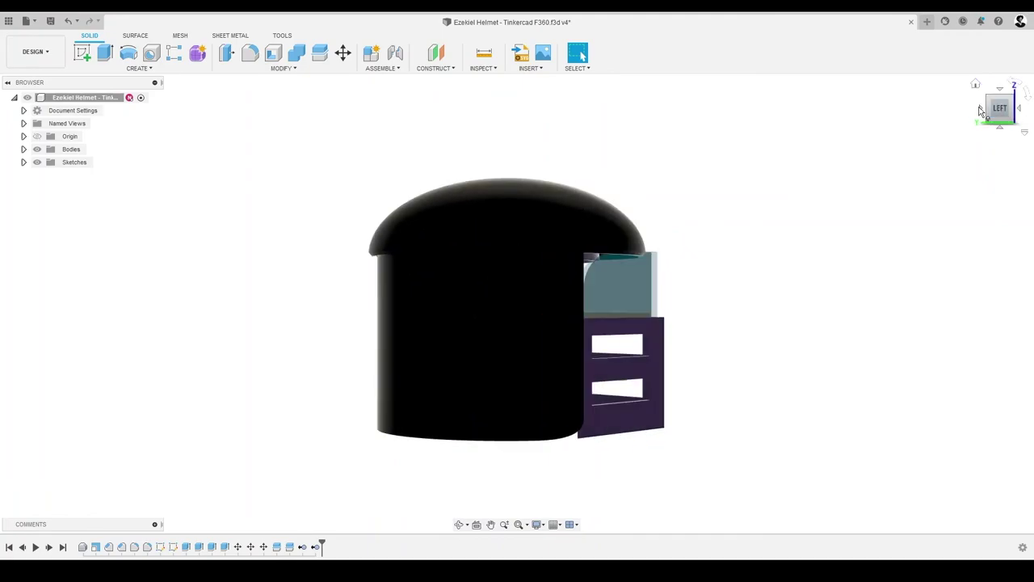
click(980, 110)
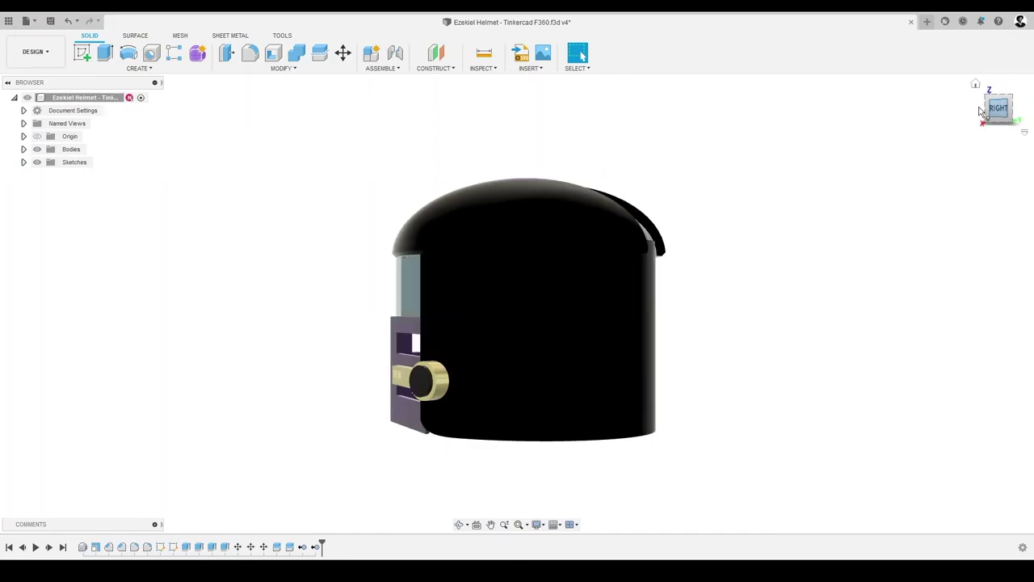